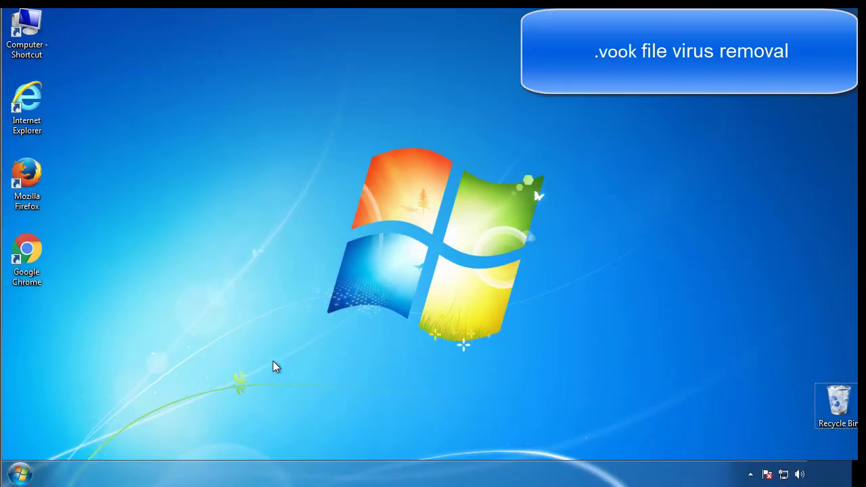
# Launch System Configuration by searching 'msconfig' from the Start menu.
pyautogui.click(20, 473)
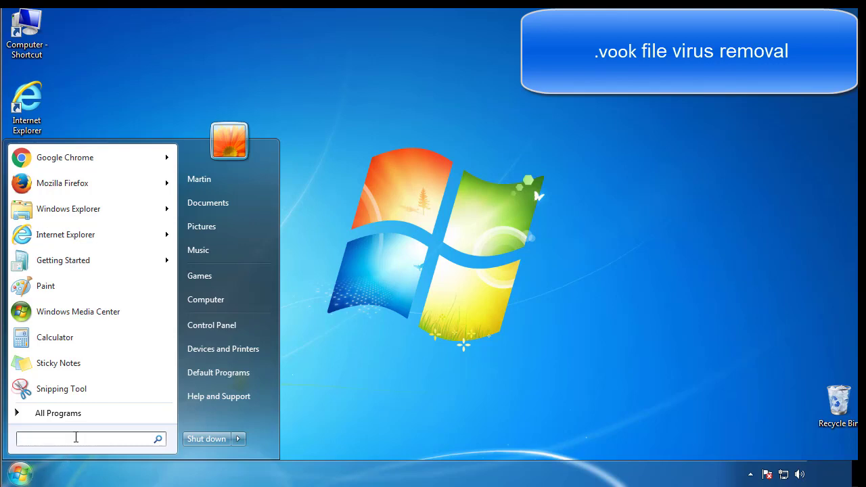
pyautogui.write('msconfig')
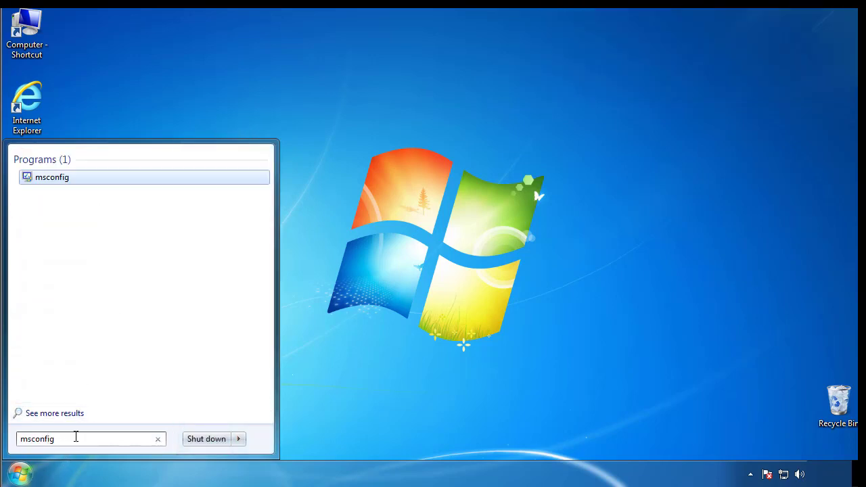
pyautogui.press('Return')
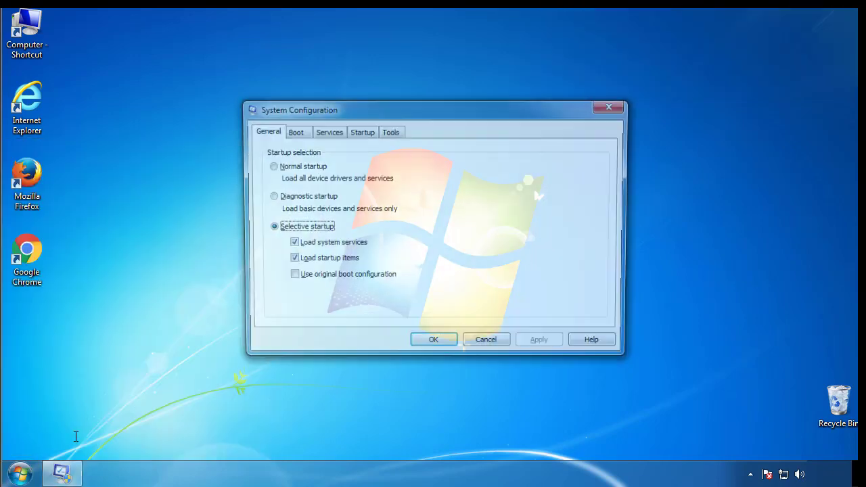
# Enable Minimal Safe boot on the Boot tab and restart the PC immediately.
pyautogui.click(292, 132)
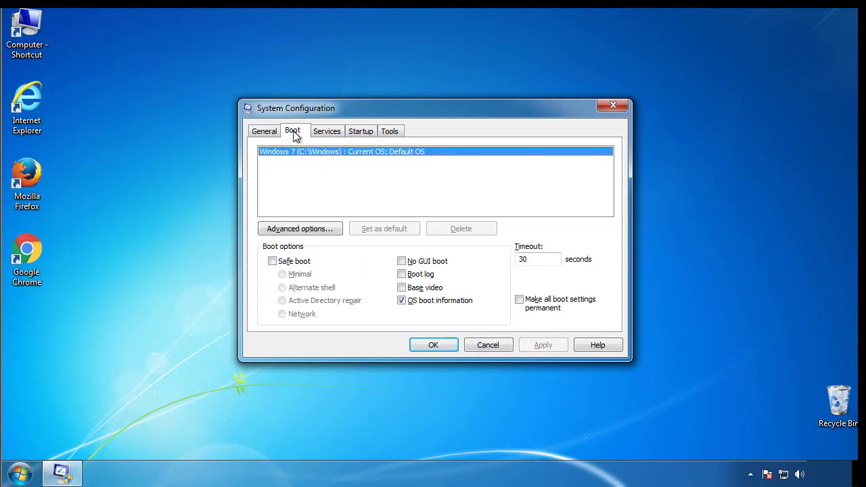
pyautogui.click(272, 261)
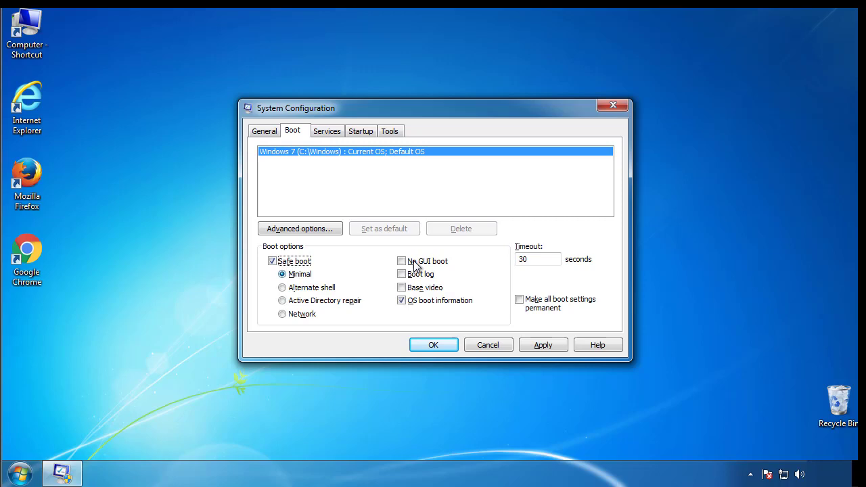
pyautogui.click(446, 350)
pyautogui.click(391, 262)
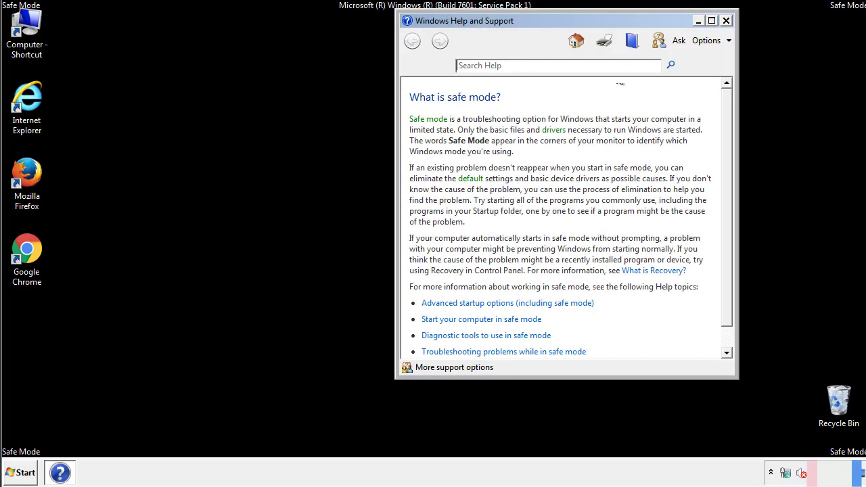
# Close Safe Mode help, then select 'Show hidden files, folders, and drives' in Folder Options.
pyautogui.click(726, 20)
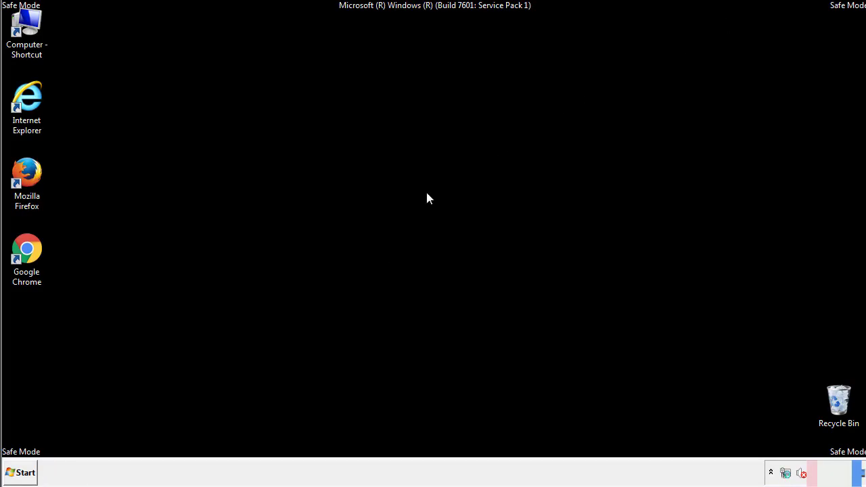
pyautogui.click(27, 471)
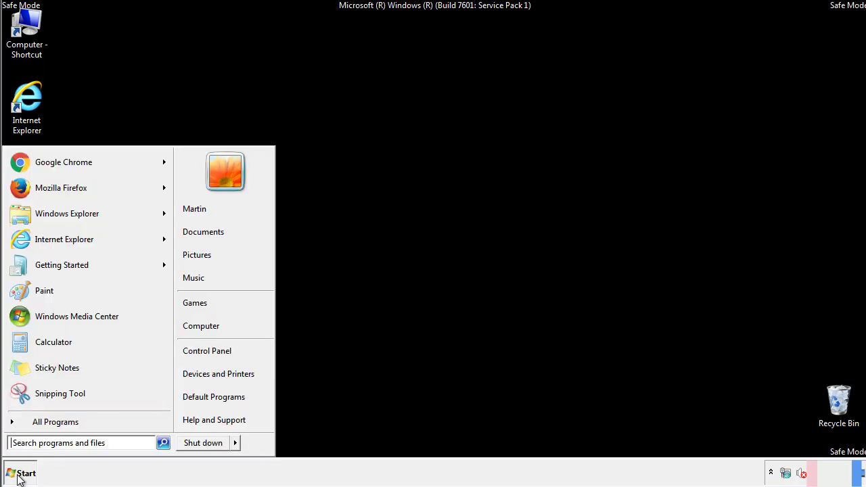
pyautogui.click(215, 348)
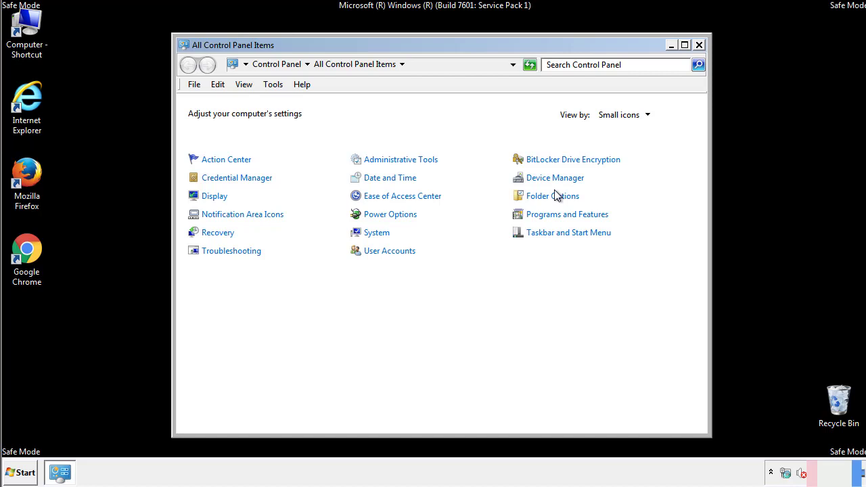
pyautogui.click(555, 196)
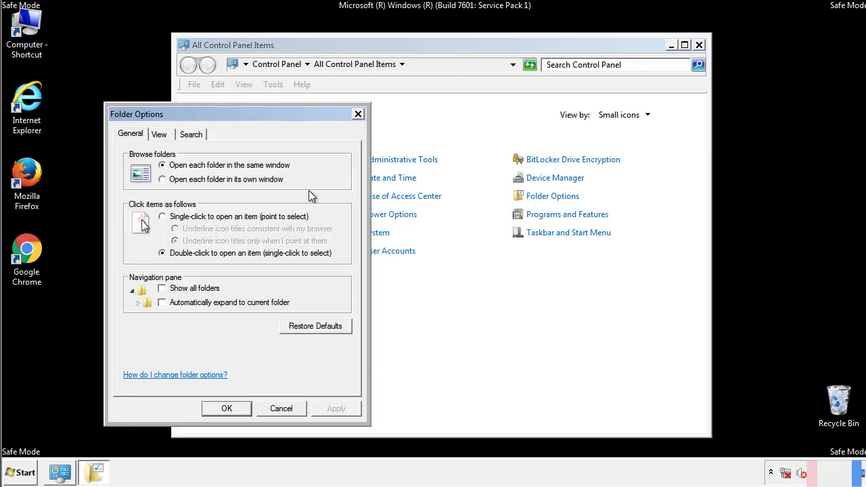
pyautogui.click(161, 135)
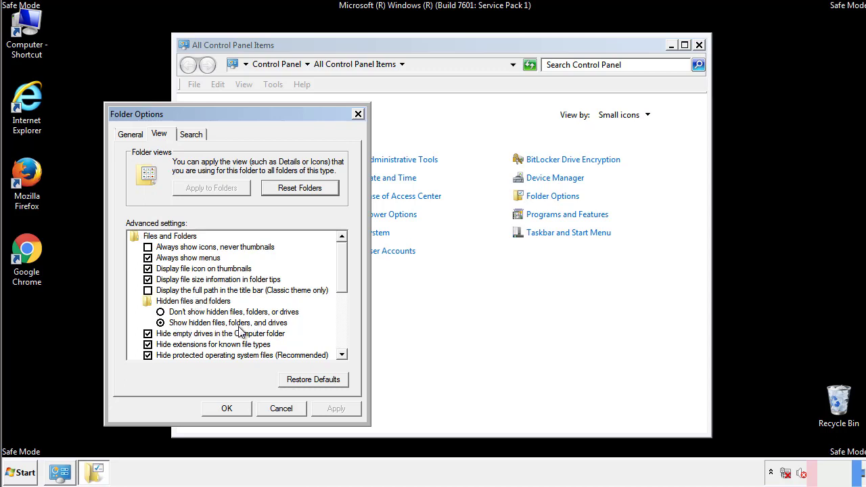
pyautogui.click(233, 407)
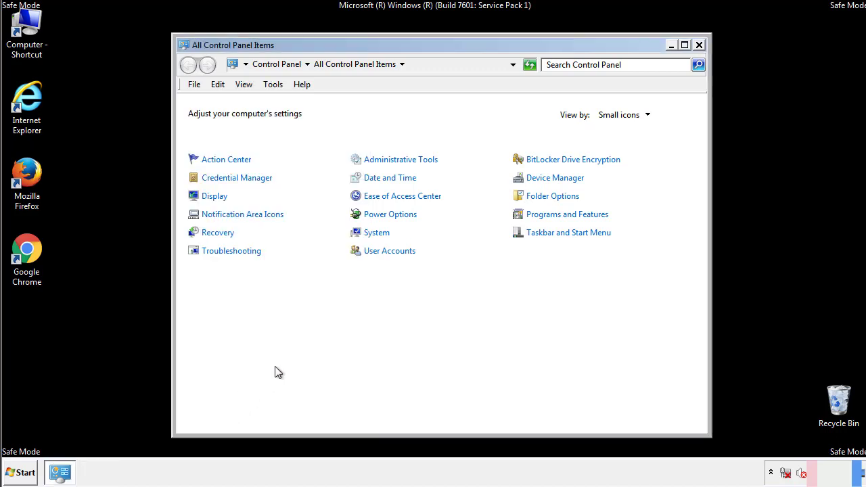
# Close Control Panel and browse from Computer into Local Disk (C:)\Windows.
pyautogui.click(699, 45)
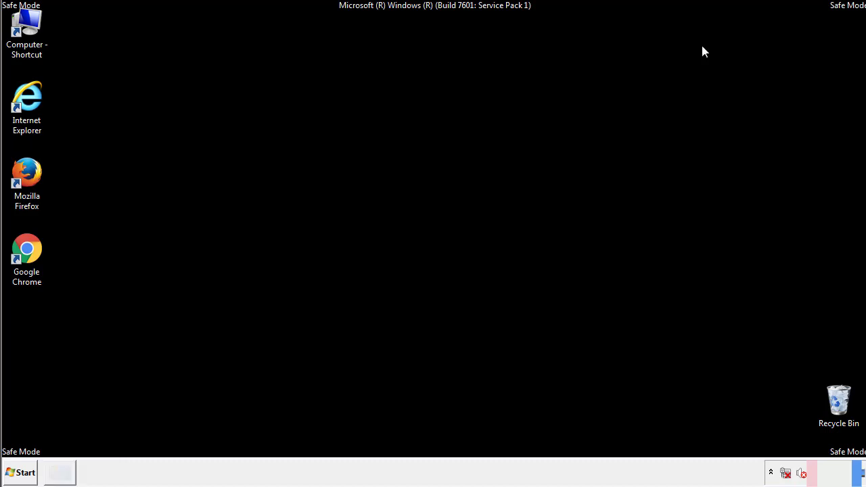
pyautogui.doubleClick(35, 23)
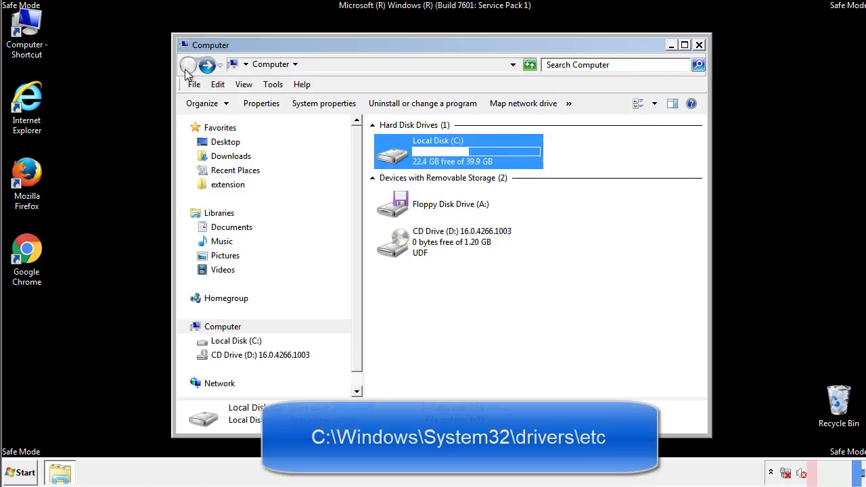
pyautogui.doubleClick(391, 153)
pyautogui.click(395, 250)
pyautogui.doubleClick(394, 249)
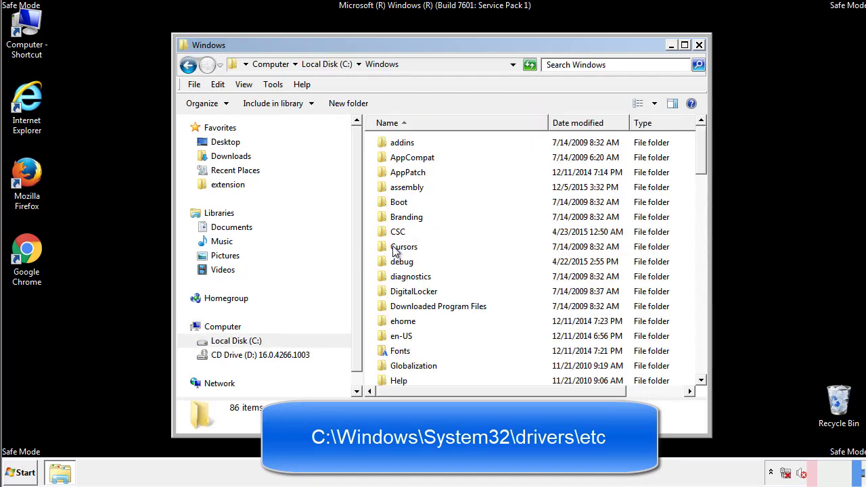
pyautogui.scroll(-2, 398, 305)
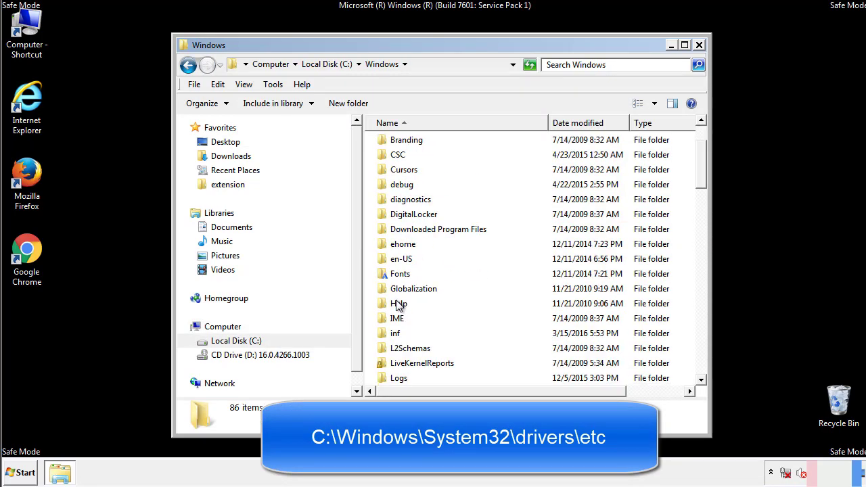
pyautogui.scroll(-7, 399, 306)
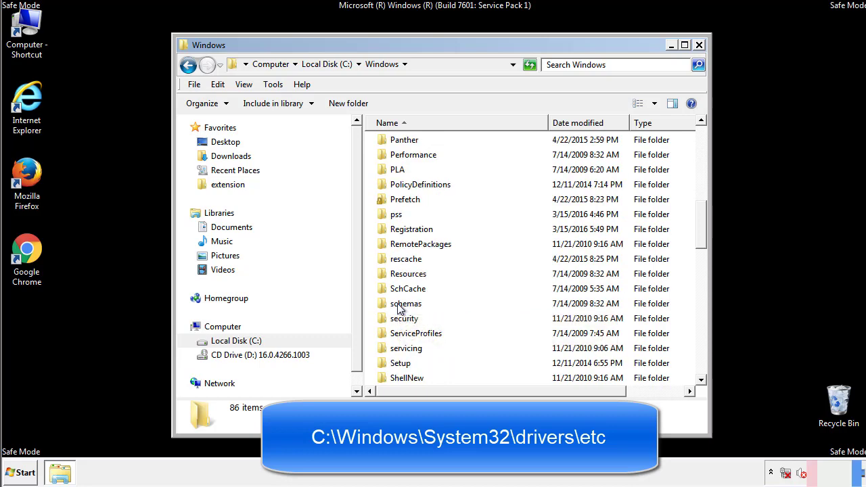
pyautogui.scroll(-2, 398, 306)
# Navigate into System32\drivers\etc and open the hosts file, bringing up Open with.
pyautogui.doubleClick(410, 349)
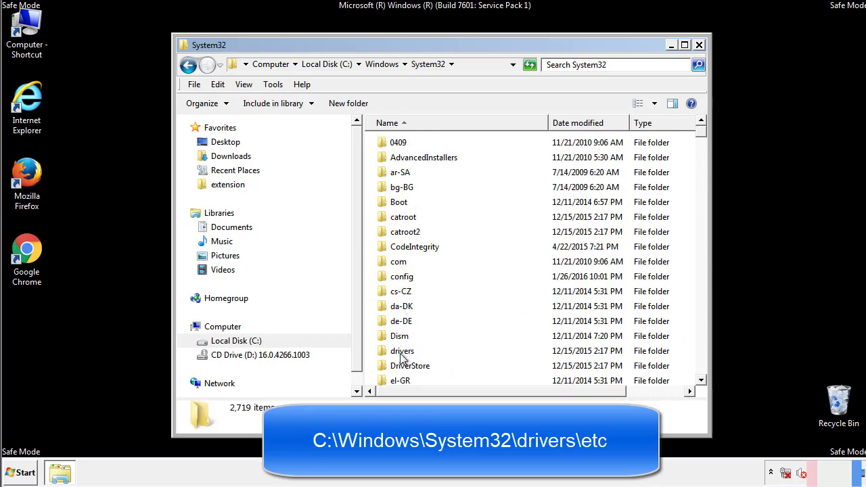
pyautogui.doubleClick(401, 351)
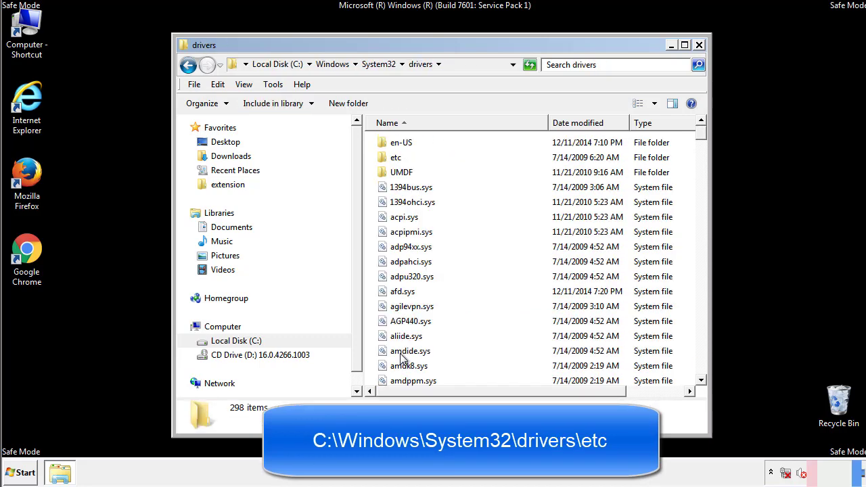
pyautogui.doubleClick(388, 161)
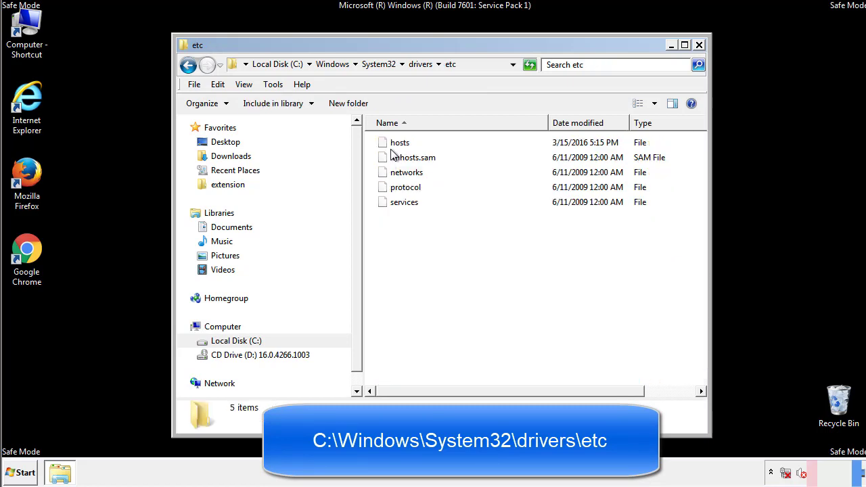
pyautogui.doubleClick(391, 143)
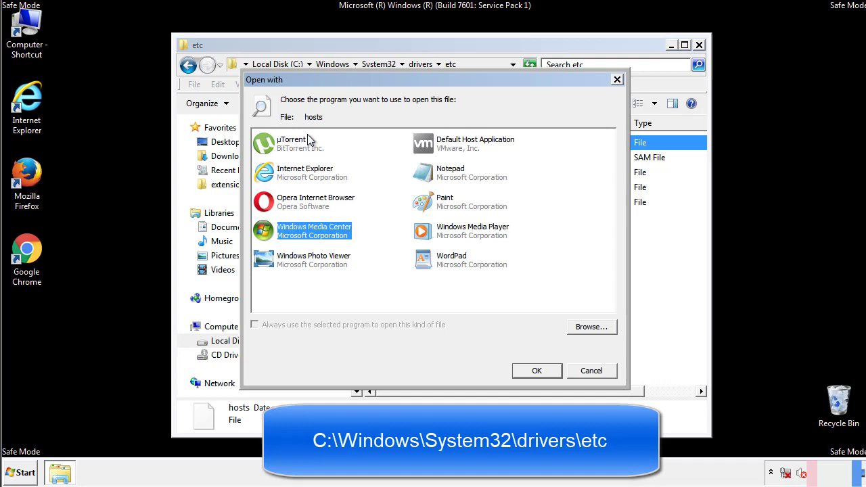
# Open hosts in Notepad and move its window fully onto the screen.
pyautogui.click(438, 177)
pyautogui.click(536, 370)
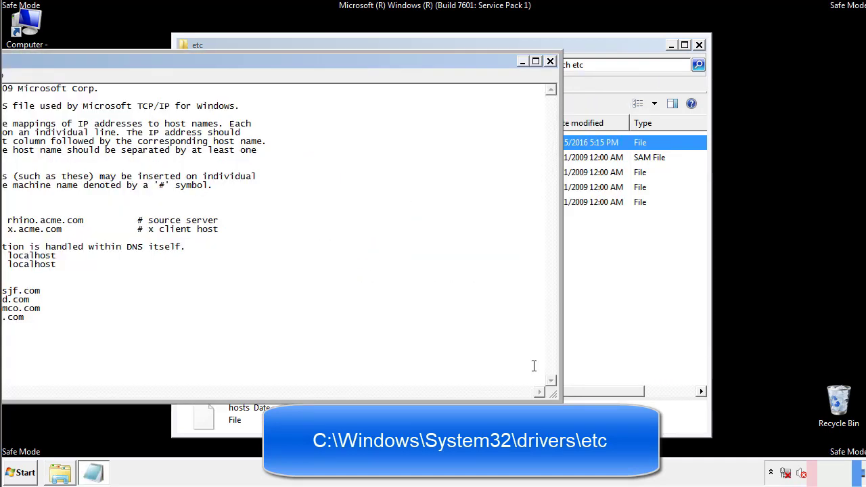
pyautogui.moveTo(353, 62); pyautogui.dragTo(550, 74)
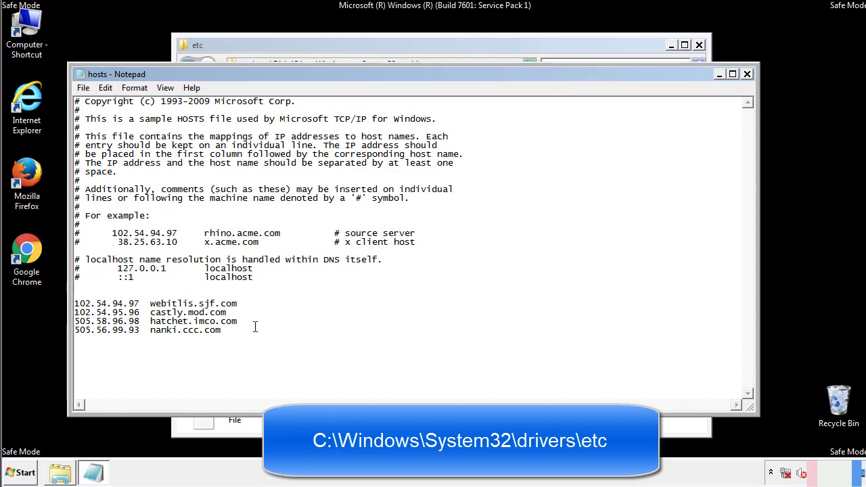
# Delete the four suspicious host entries, save hosts, and close the etc folder window.
pyautogui.hotkey('shift', 'Up')
pyautogui.hotkey('shift', 'Up')
pyautogui.hotkey('shift', 'Up')
pyautogui.hotkey('shift', 'Home')
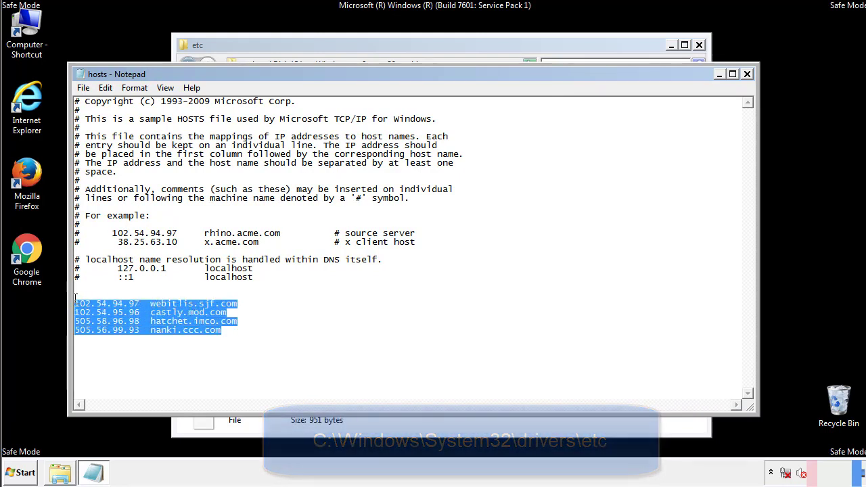
pyautogui.press('Delete')
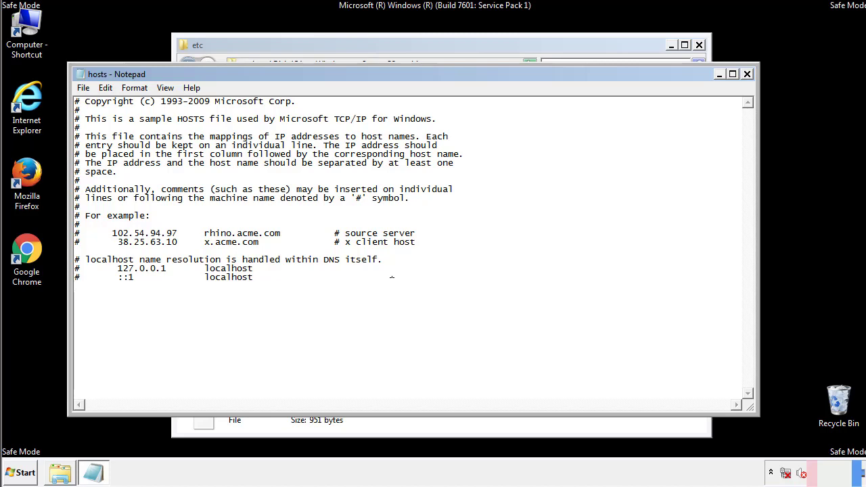
pyautogui.click(747, 74)
pyautogui.click(381, 248)
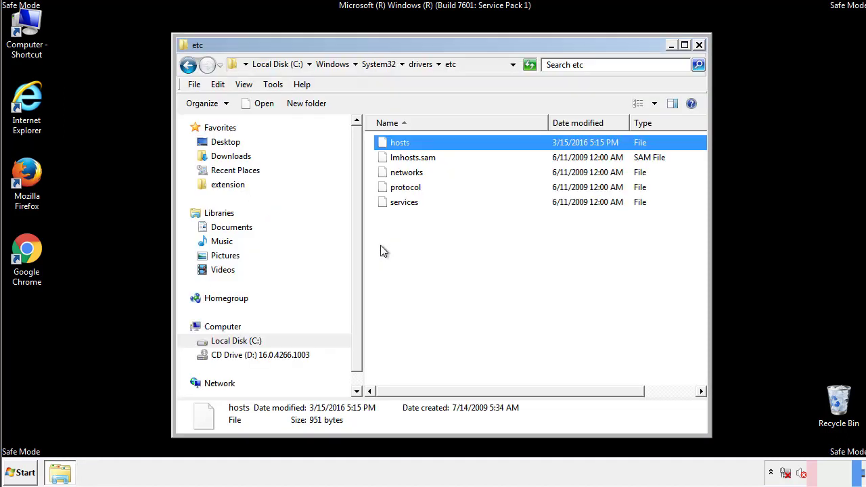
pyautogui.click(380, 246)
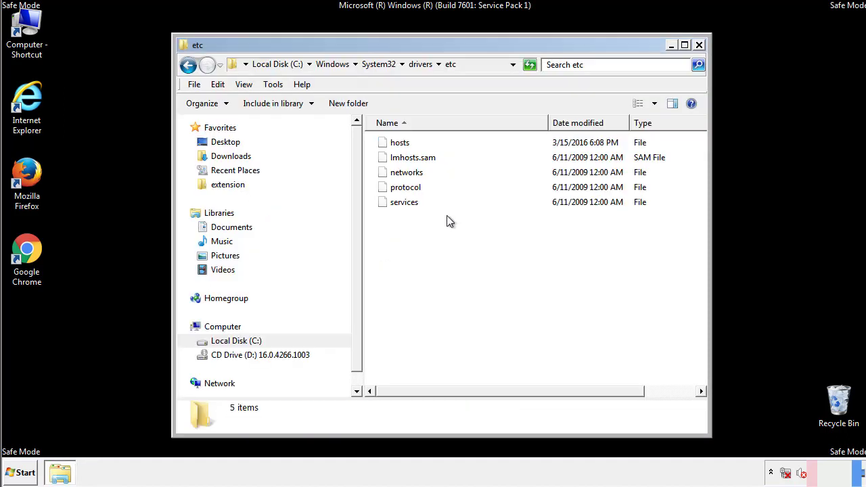
pyautogui.click(699, 45)
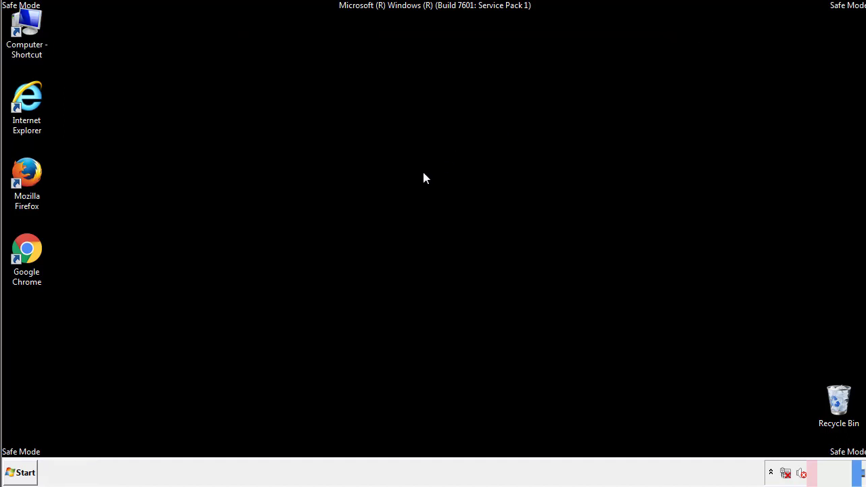
# Open the Startup folder from All Programs in an Explorer window.
pyautogui.click(20, 472)
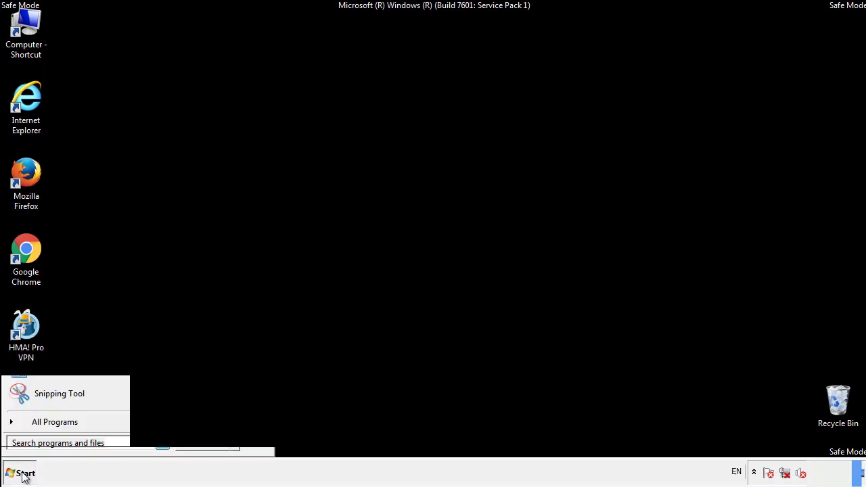
pyautogui.click(38, 427)
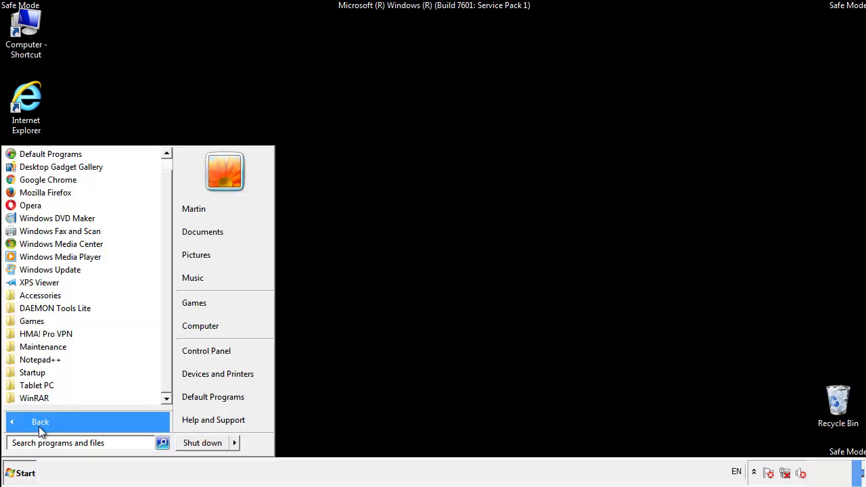
pyautogui.rightClick(36, 374)
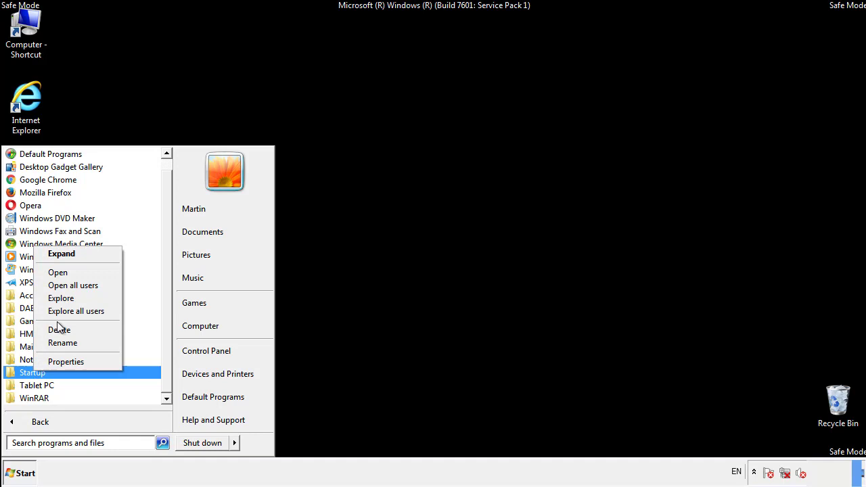
pyautogui.click(65, 272)
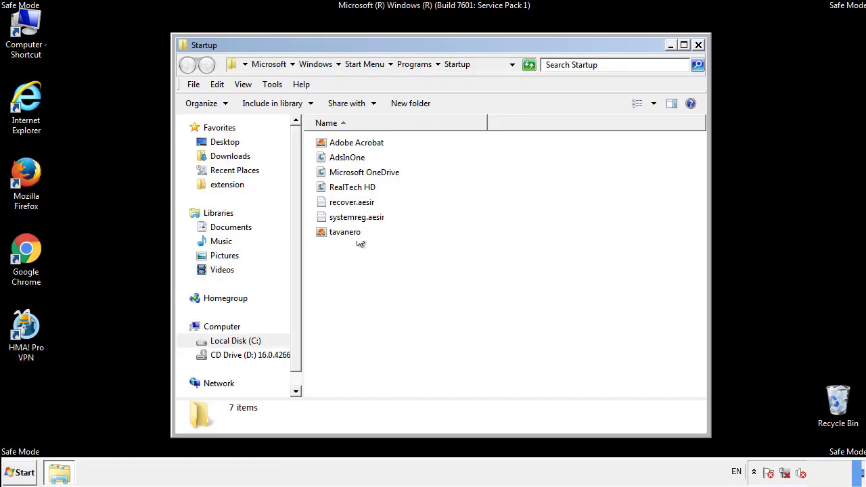
# Delete AdsInOne, recover.aesir, systemreg.aesir and tavanero, close the folder, and search 'regedit'.
pyautogui.click(353, 160)
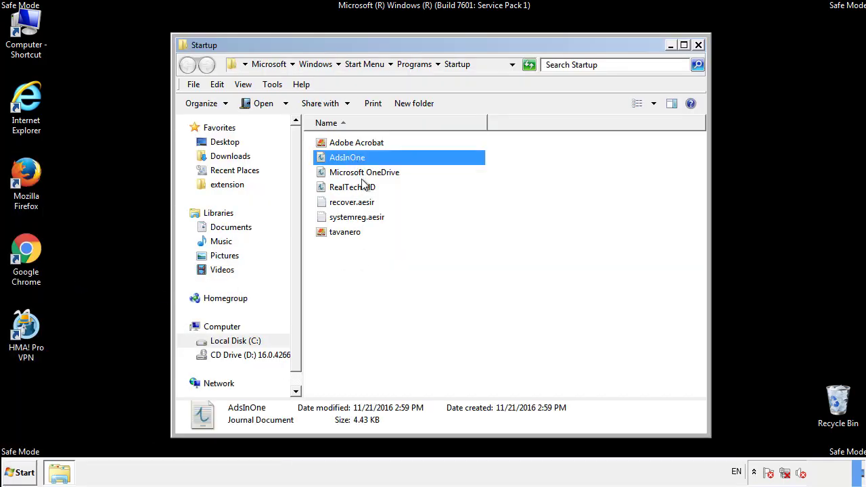
pyautogui.keyDown('ctrl'); pyautogui.click(354, 202); pyautogui.keyUp('ctrl')
pyautogui.keyDown('ctrl'); pyautogui.click(357, 216); pyautogui.keyUp('ctrl')
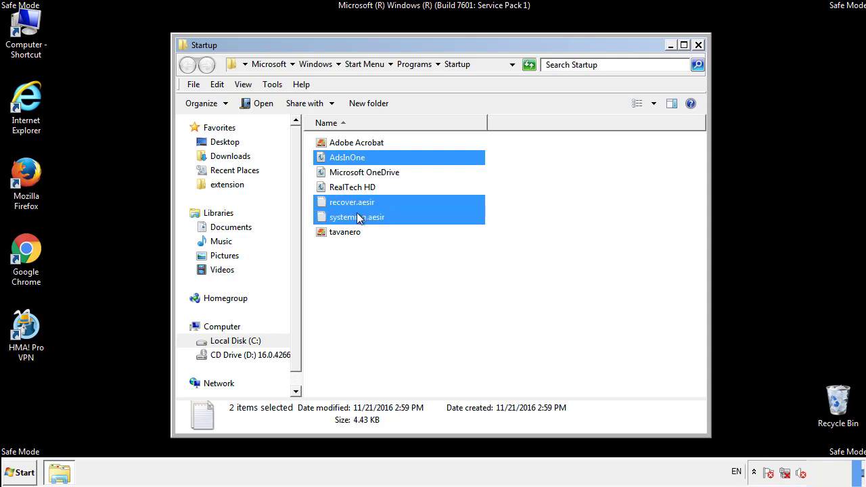
pyautogui.keyDown('ctrl'); pyautogui.click(345, 230); pyautogui.keyUp('ctrl')
pyautogui.rightClick(342, 232)
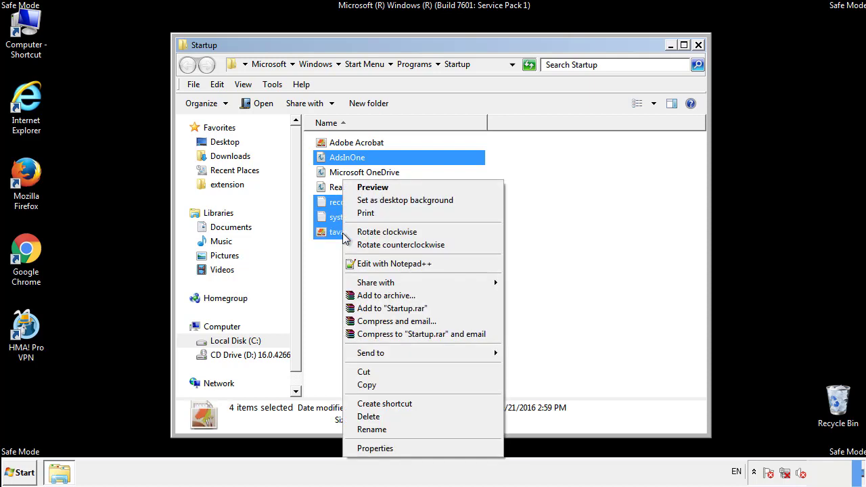
pyautogui.click(368, 416)
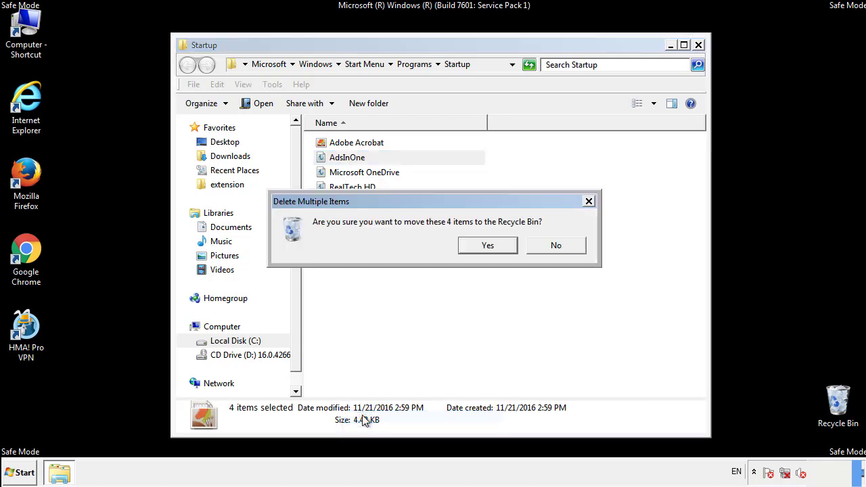
pyautogui.click(476, 245)
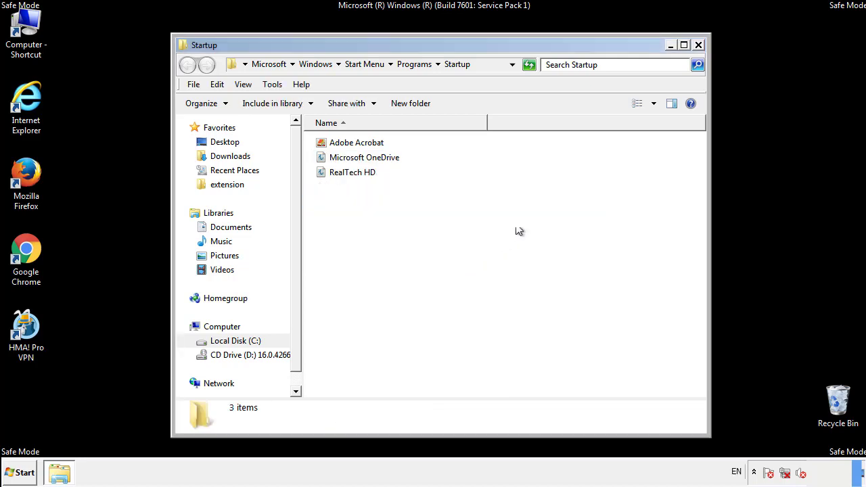
pyautogui.click(698, 45)
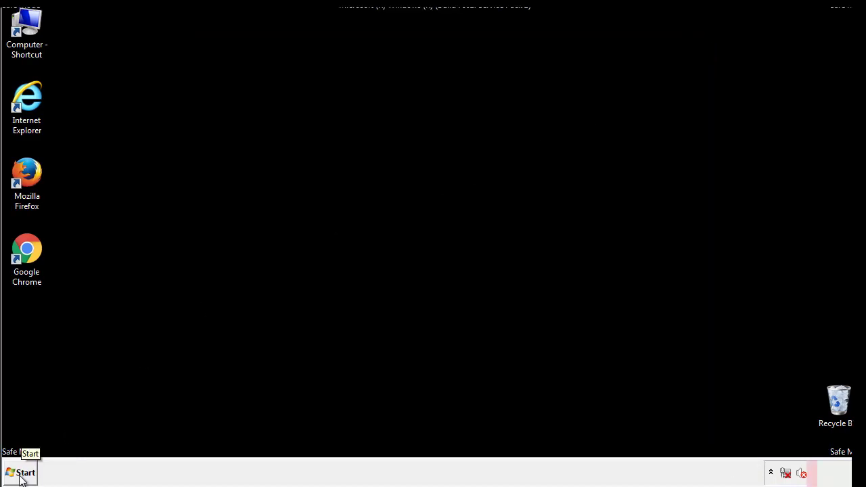
pyautogui.click(20, 476)
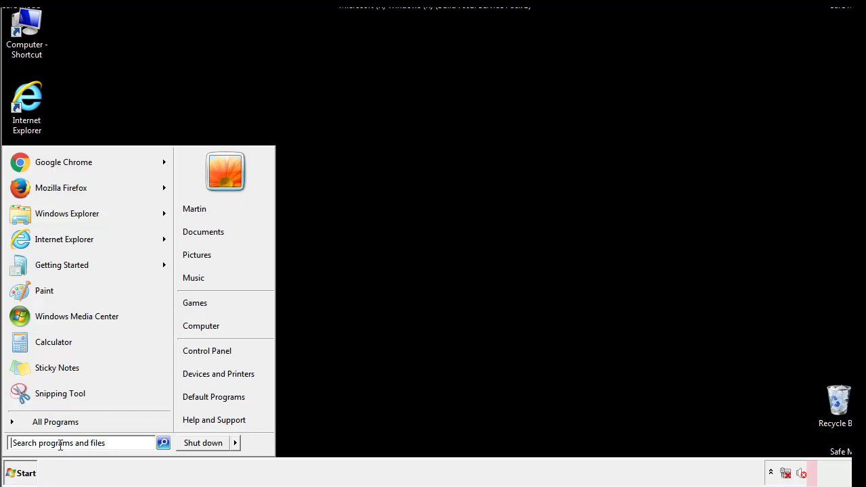
pyautogui.write('reged')
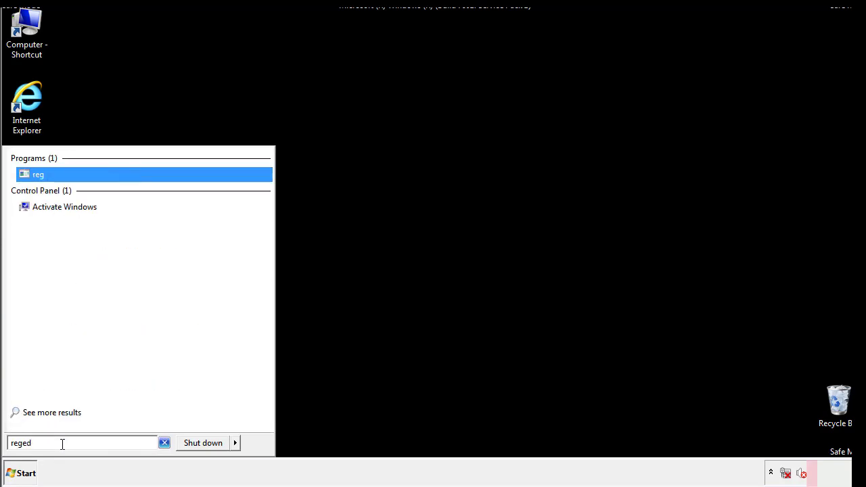
pyautogui.write('it')
# Launch Registry Editor and expand HKEY_LOCAL_MACHINE\SOFTWARE\Microsoft\Windows.
pyautogui.press('Return')
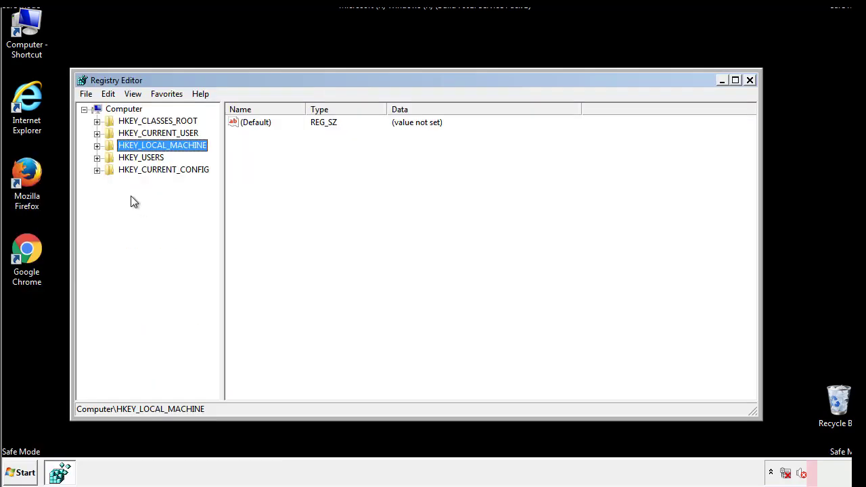
pyautogui.click(97, 146)
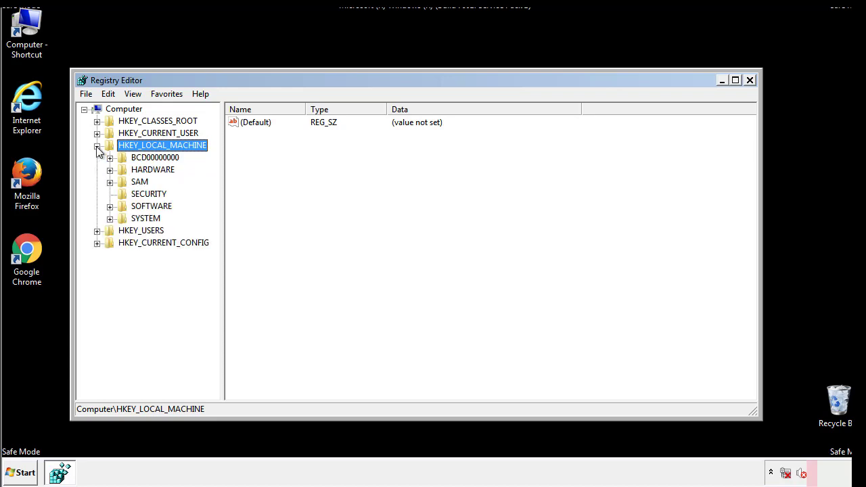
pyautogui.click(109, 206)
pyautogui.scroll(-1, 213, 200)
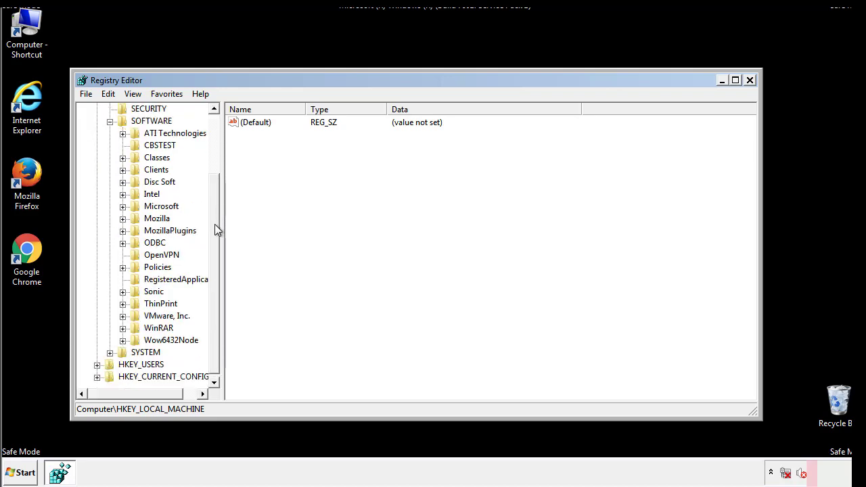
pyautogui.click(123, 207)
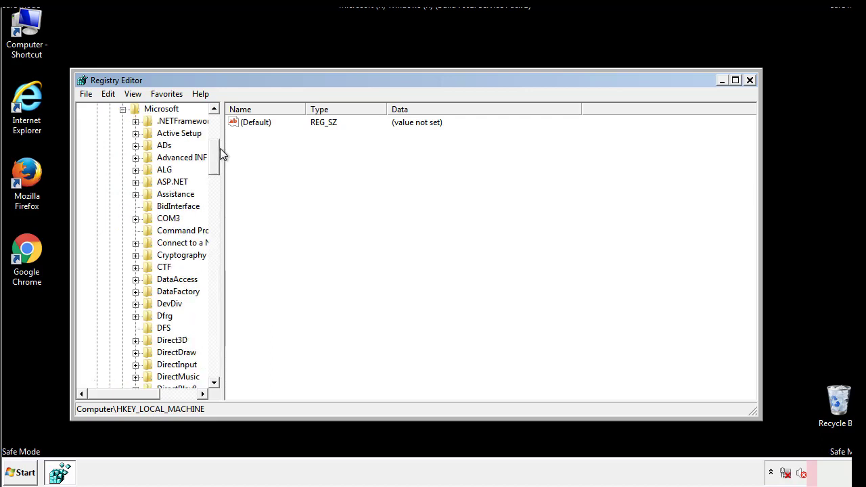
pyautogui.moveTo(213, 166); pyautogui.dragTo(216, 350)
pyautogui.click(136, 206)
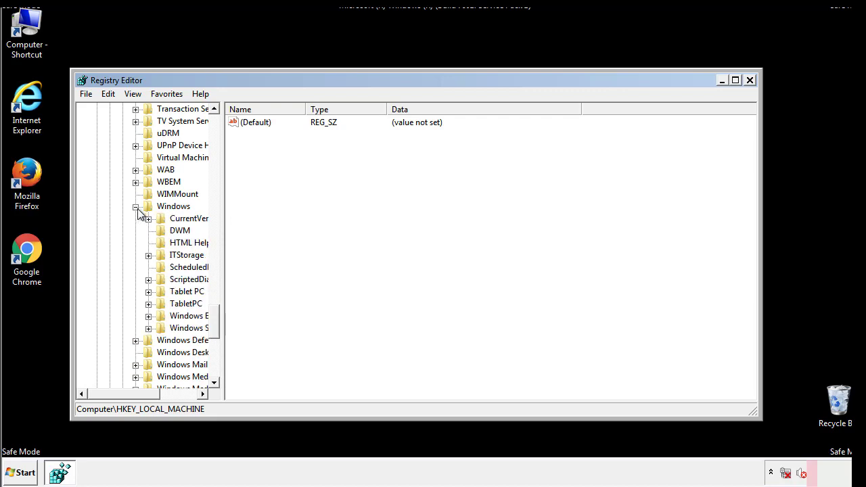
pyautogui.moveTo(119, 395); pyautogui.dragTo(138, 397)
# Open the CurrentVersion\Run key and delete its tappi.loc value.
pyautogui.click(114, 218)
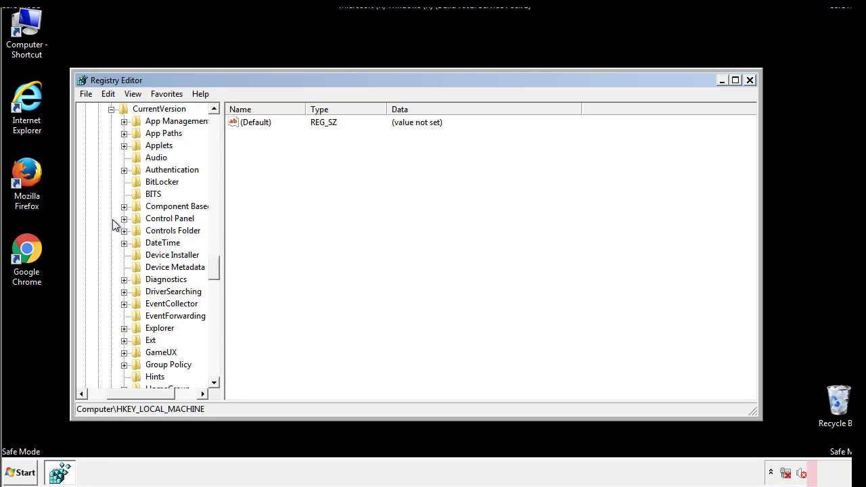
pyautogui.moveTo(219, 268); pyautogui.dragTo(214, 313)
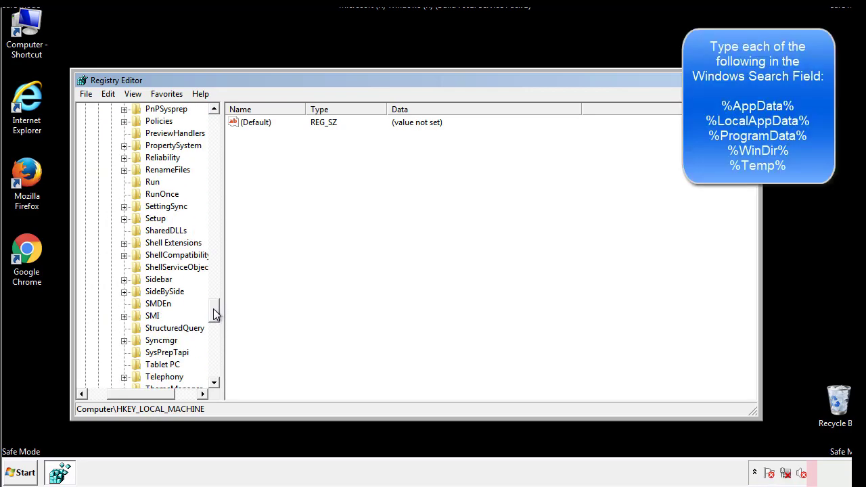
pyautogui.click(142, 185)
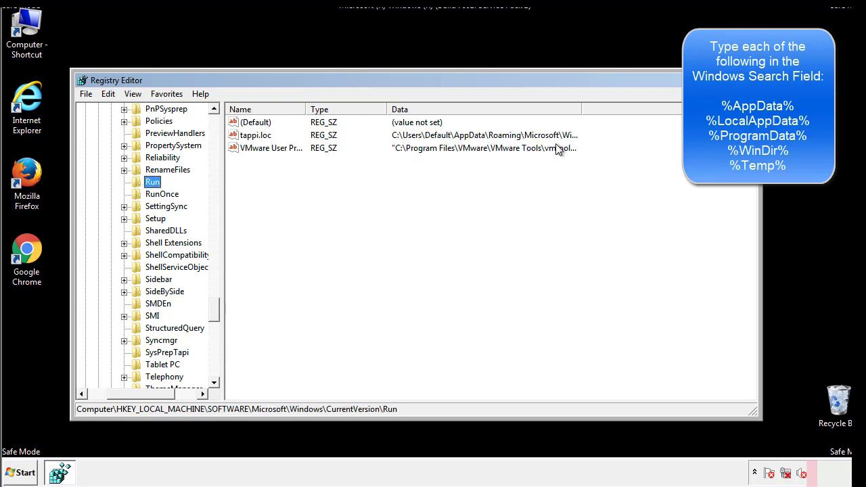
pyautogui.click(257, 140)
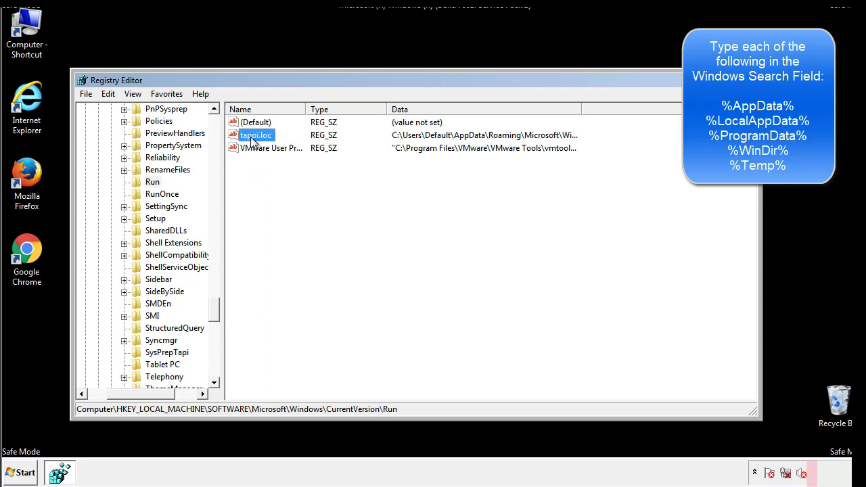
pyautogui.rightClick(252, 138)
pyautogui.click(270, 175)
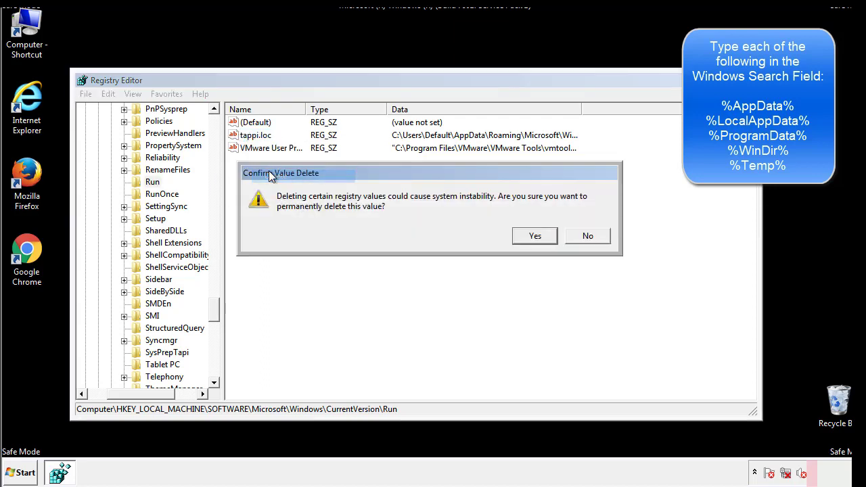
# Confirm deleting tappi.loc and collapse the HKEY_LOCAL_MACHINE branch.
pyautogui.click(527, 238)
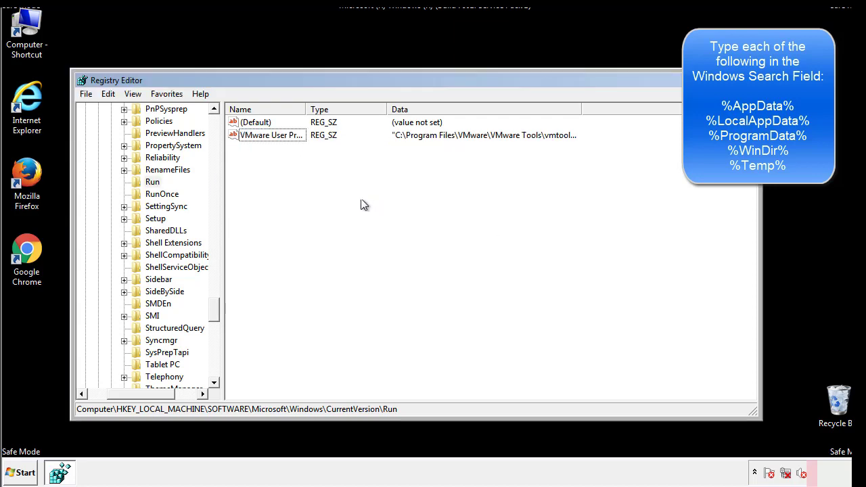
pyautogui.moveTo(214, 310); pyautogui.dragTo(214, 370)
pyautogui.moveTo(153, 393); pyautogui.dragTo(111, 400)
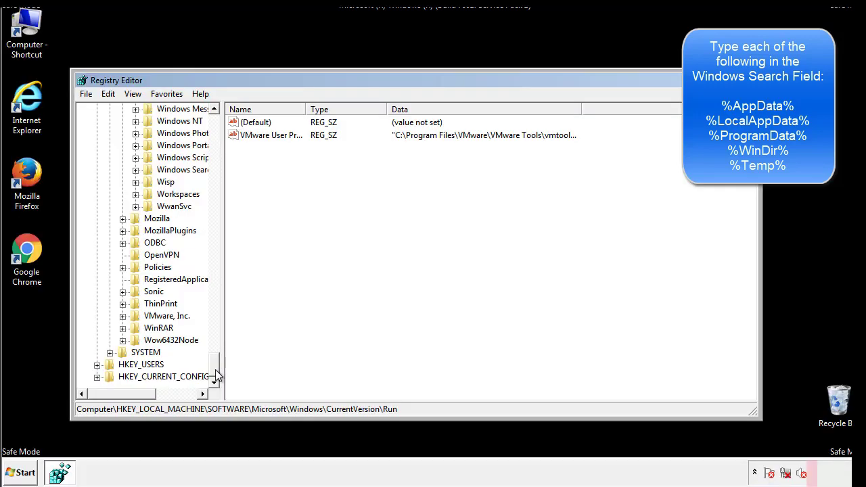
pyautogui.moveTo(218, 373); pyautogui.dragTo(220, 128)
pyautogui.click(97, 145)
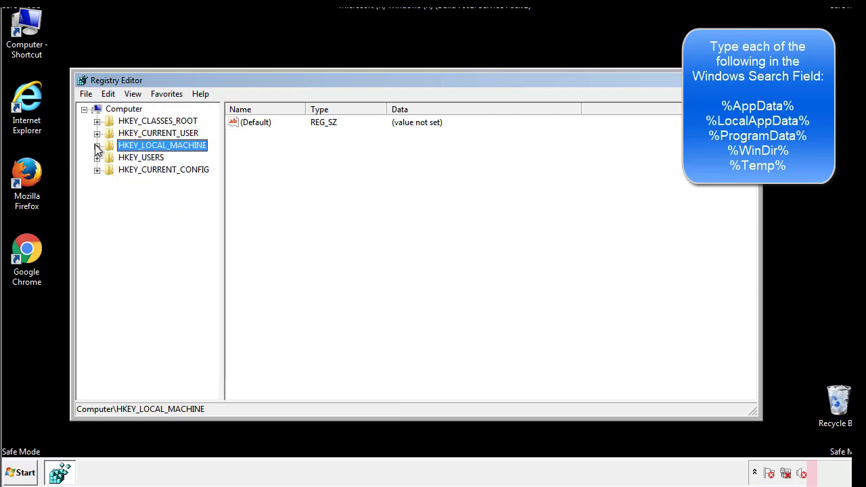
# Expand HKEY_CURRENT_USER\Software\Microsoft\Windows\CurrentVersion and open its Run key.
pyautogui.click(97, 133)
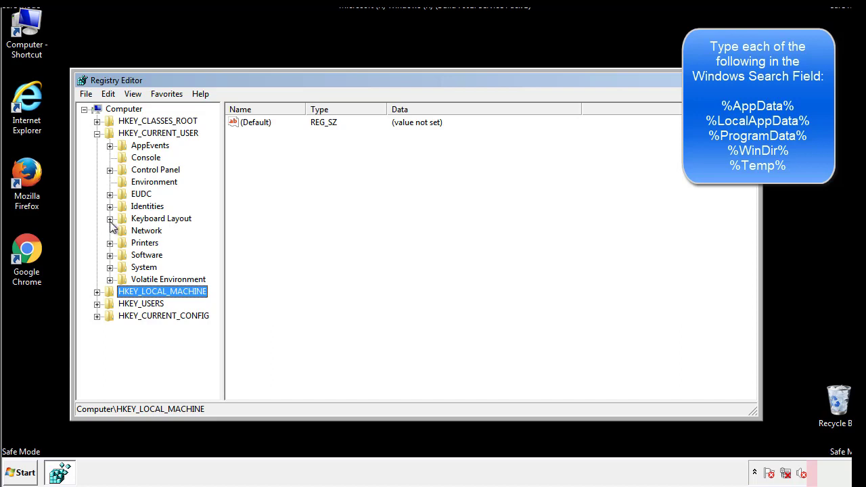
pyautogui.click(109, 255)
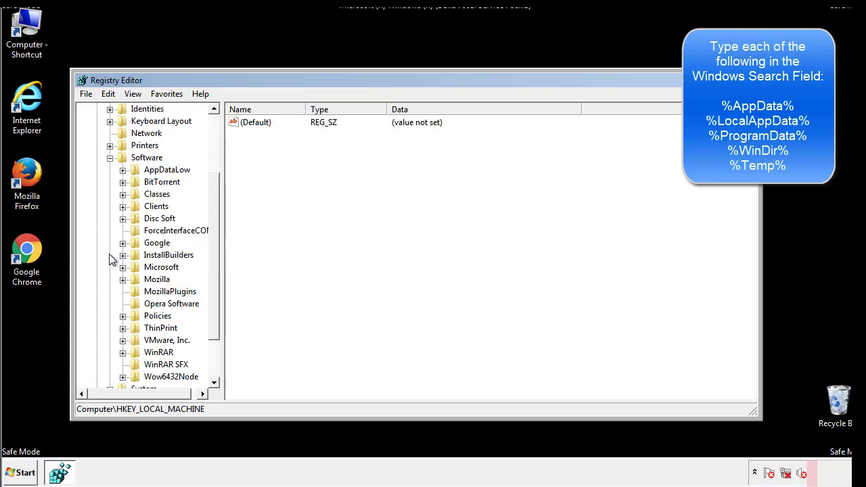
pyautogui.moveTo(212, 245); pyautogui.dragTo(212, 258)
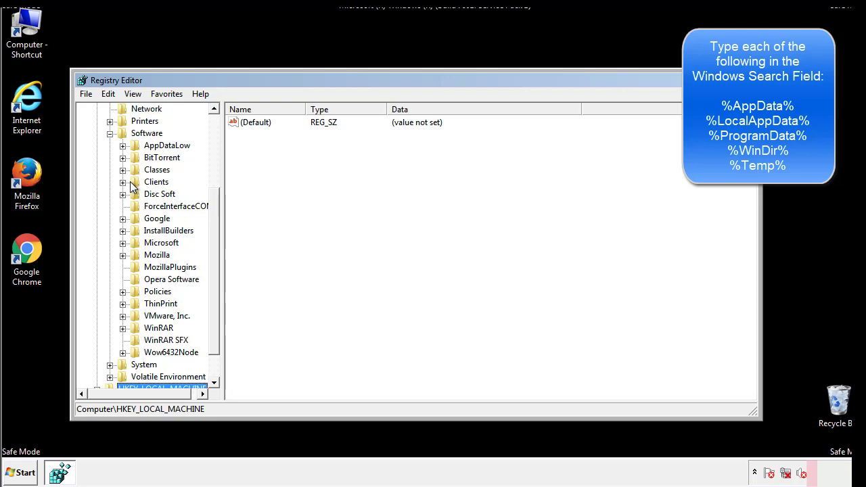
pyautogui.click(122, 244)
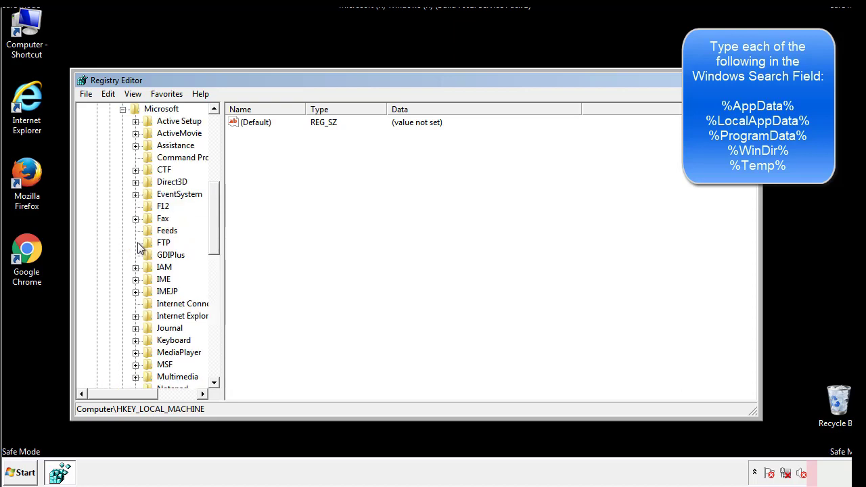
pyautogui.moveTo(212, 197); pyautogui.dragTo(215, 288)
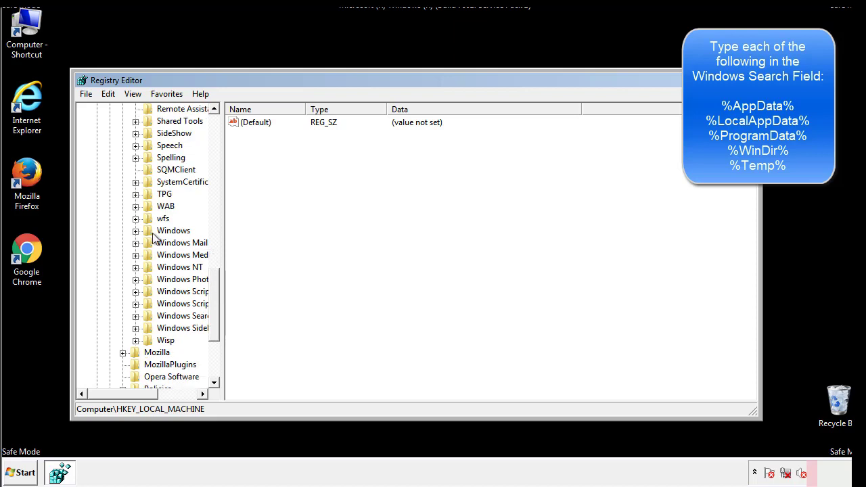
pyautogui.click(135, 230)
pyautogui.click(148, 242)
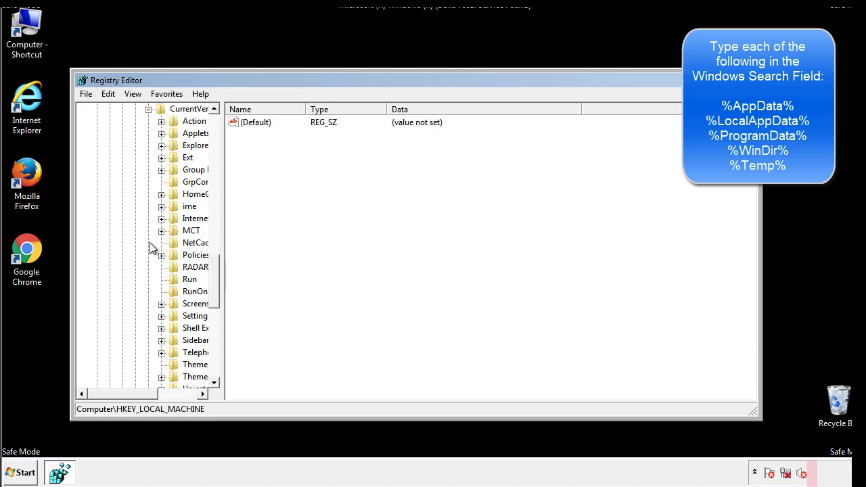
pyautogui.moveTo(131, 397); pyautogui.dragTo(152, 394)
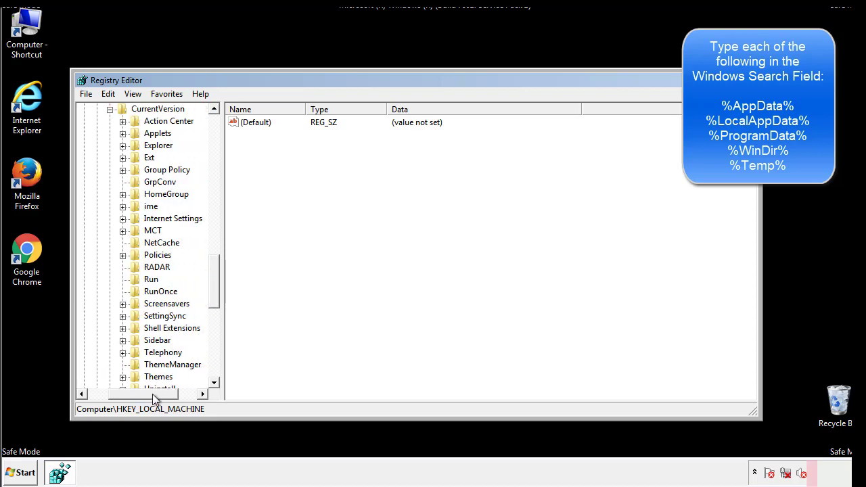
pyautogui.click(147, 277)
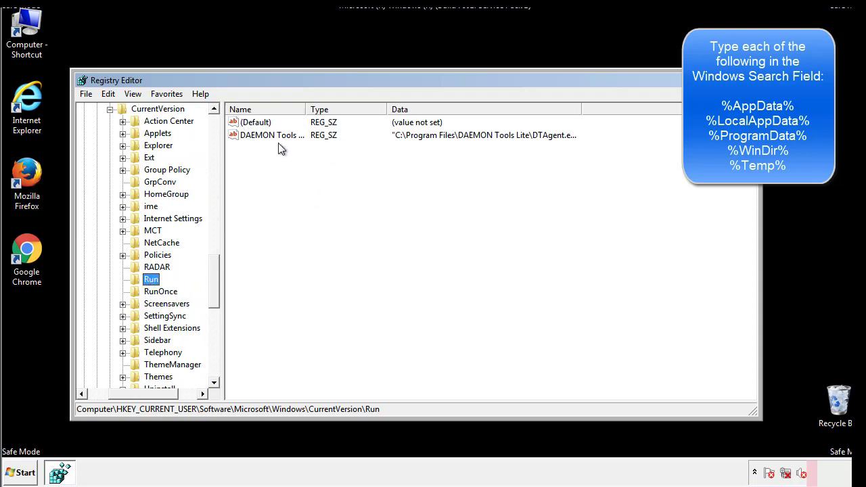
# Review the Run key's (Default) and DAEMON Tools values, then collapse the Windows key.
pyautogui.click(372, 160)
pyautogui.moveTo(144, 392); pyautogui.dragTo(123, 393)
pyautogui.moveTo(219, 294); pyautogui.dragTo(214, 282)
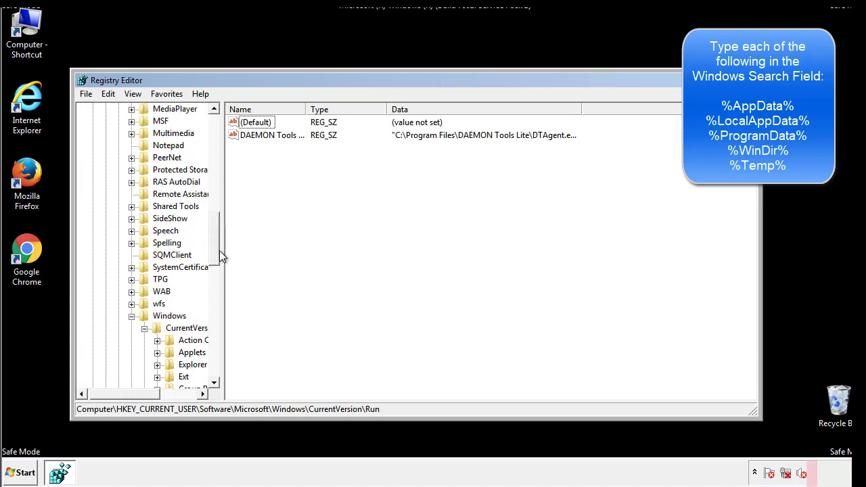
pyautogui.click(132, 317)
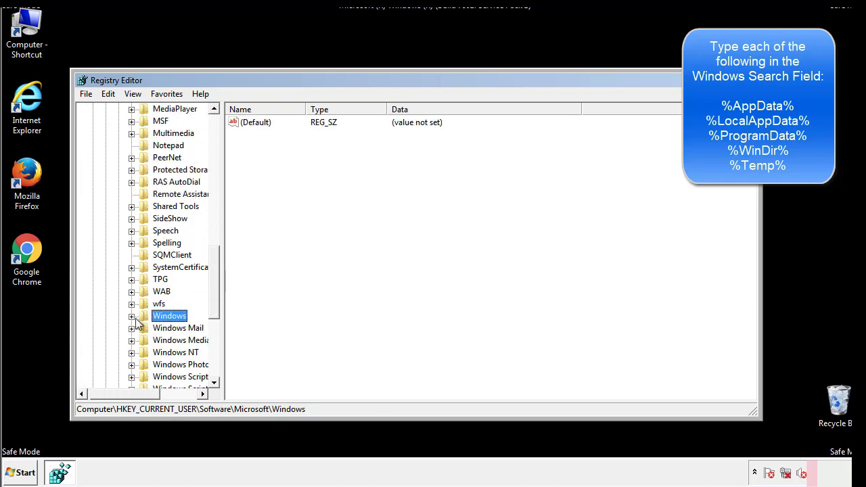
# Search the registry with Edit > Find for %temp%.
pyautogui.moveTo(217, 301); pyautogui.dragTo(218, 167)
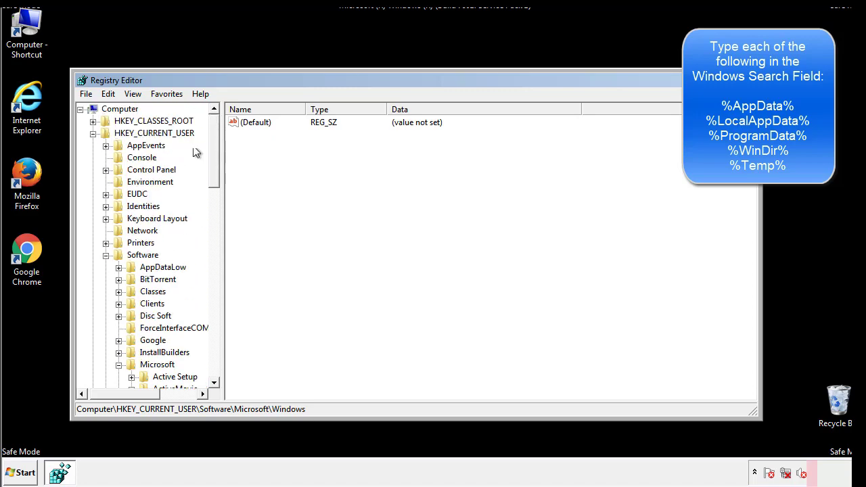
pyautogui.click(108, 94)
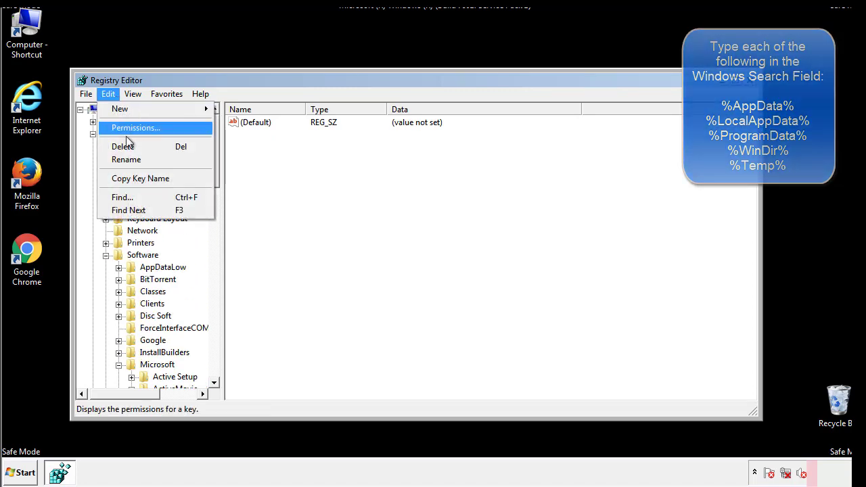
pyautogui.click(121, 197)
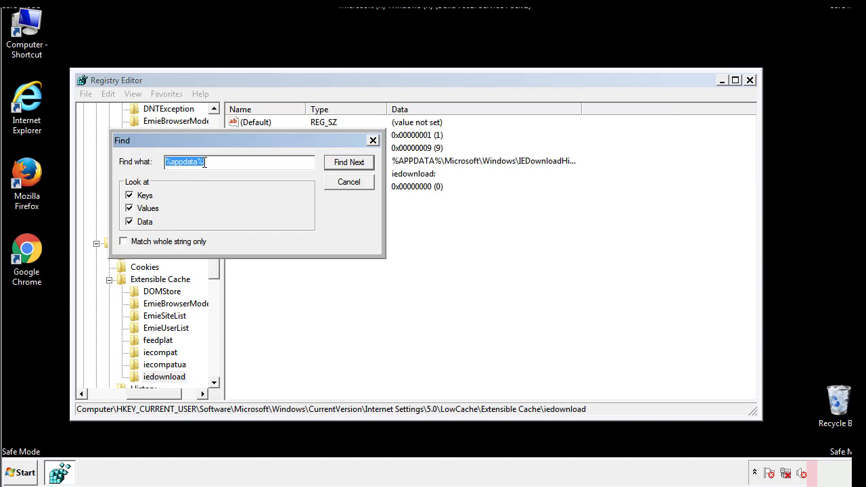
pyautogui.write('%temp%')
pyautogui.press('Return')
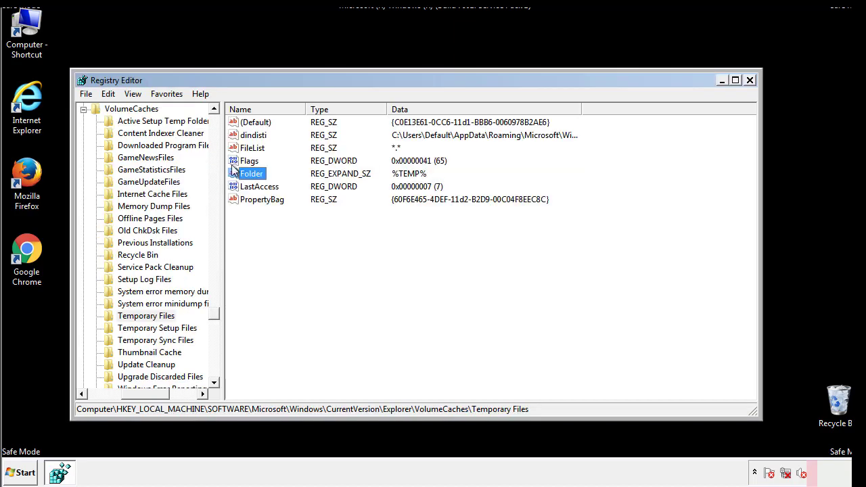
# Delete all values under the Temporary Files key, including dindisti, leaving only (Default).
pyautogui.click(350, 231)
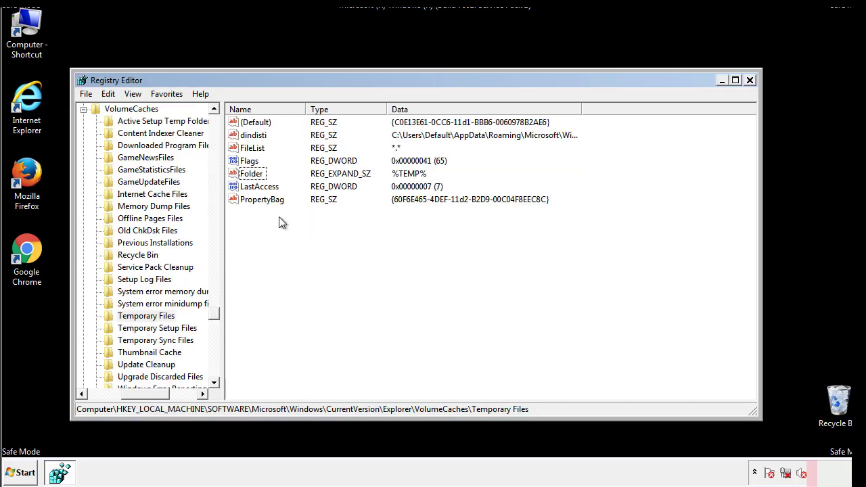
pyautogui.moveTo(278, 217); pyautogui.dragTo(244, 122)
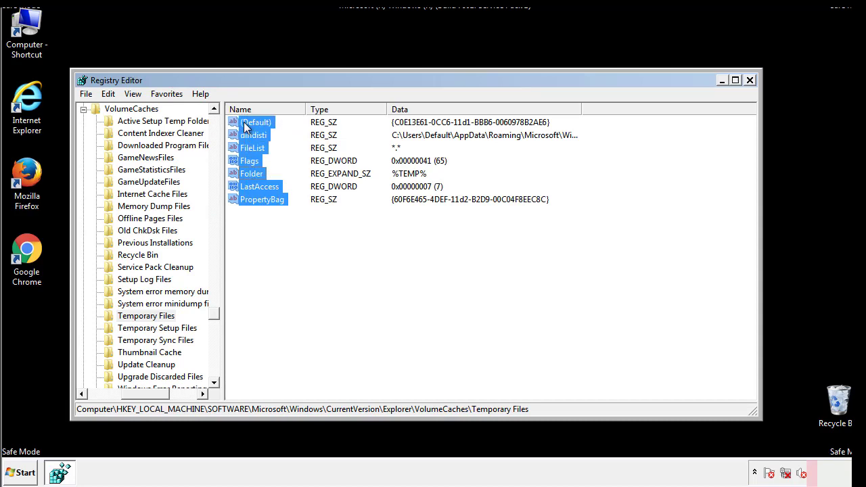
pyautogui.rightClick(244, 122)
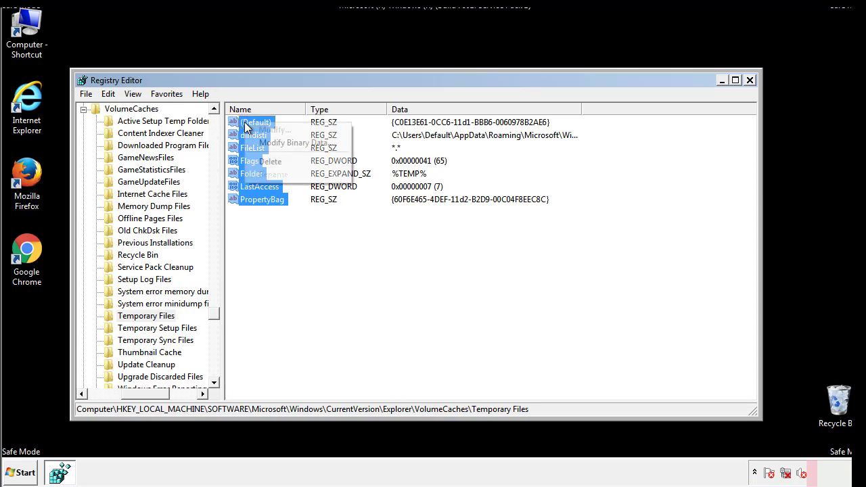
pyautogui.click(263, 159)
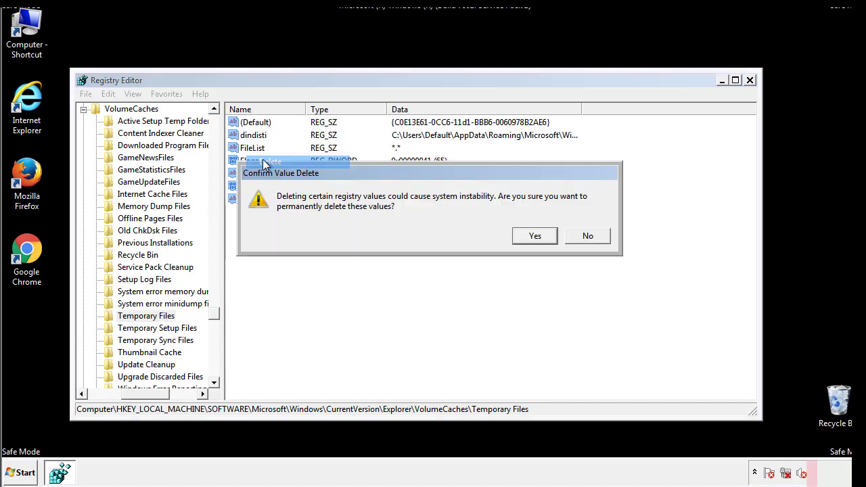
pyautogui.click(551, 234)
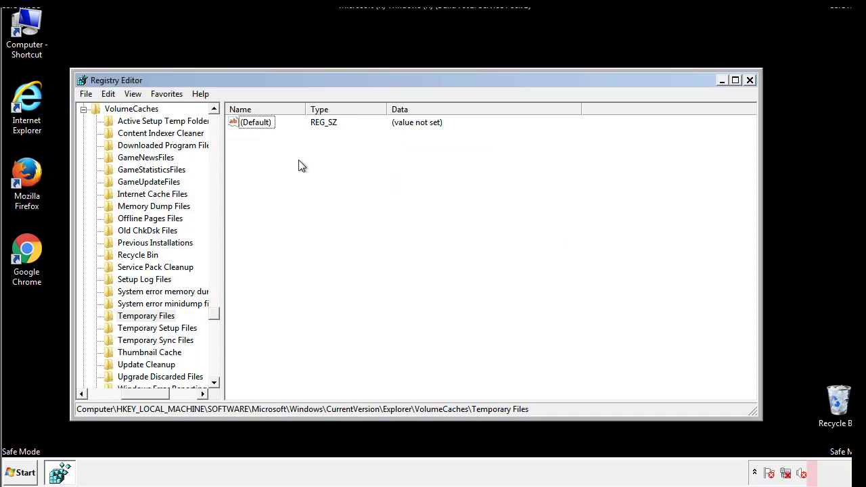
# Close Registry Editor and launch msconfig from the Start search.
pyautogui.click(750, 80)
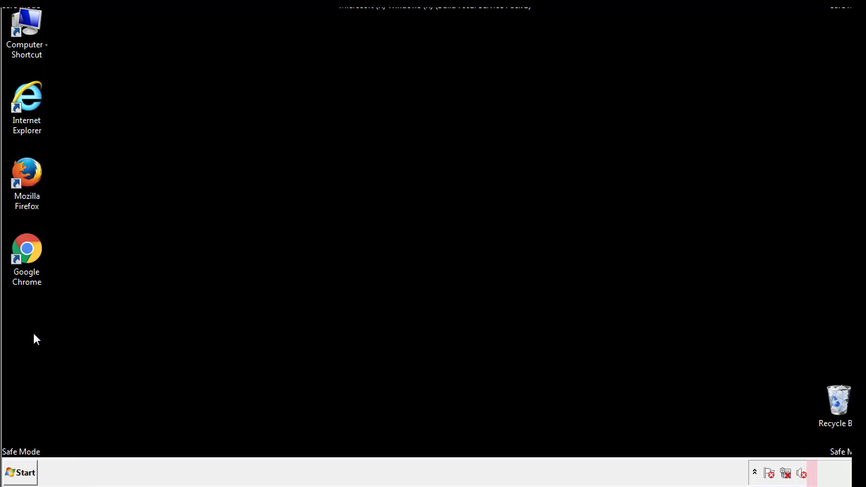
pyautogui.click(16, 473)
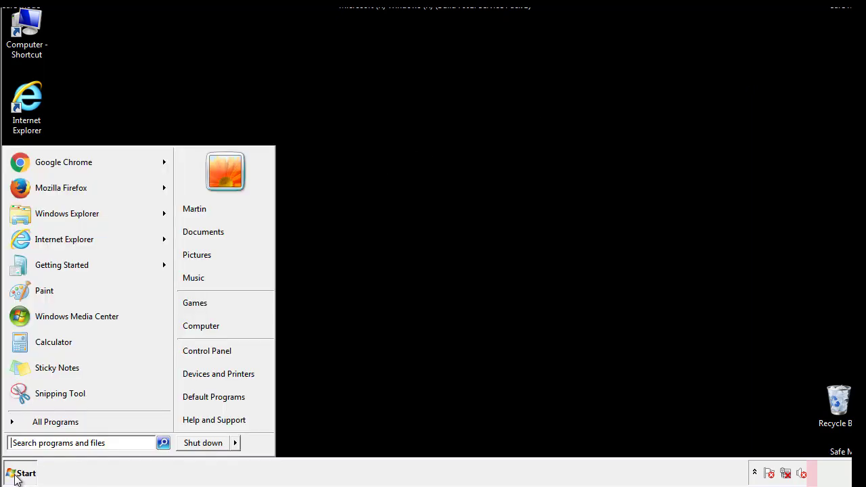
pyautogui.click(47, 442)
pyautogui.write('mscon')
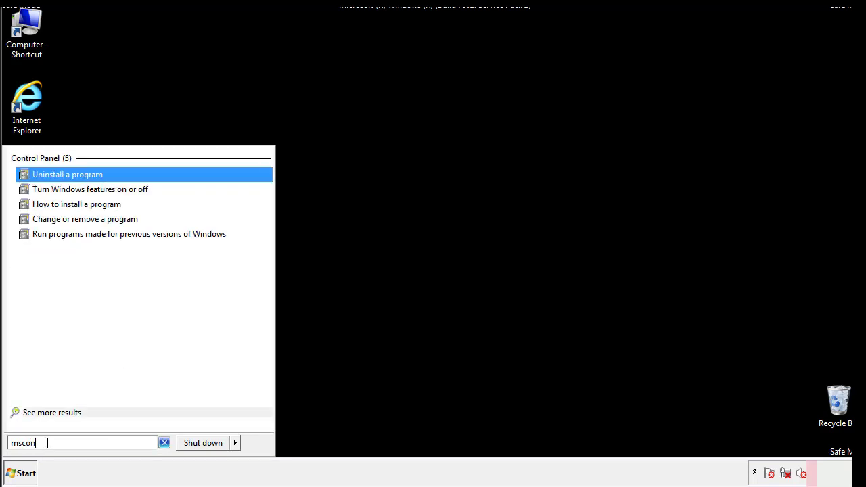
pyautogui.write('fig')
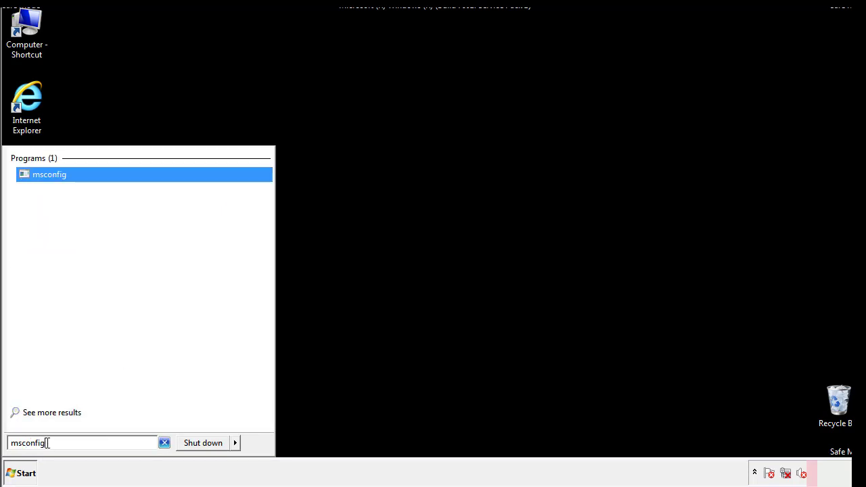
pyautogui.press('Return')
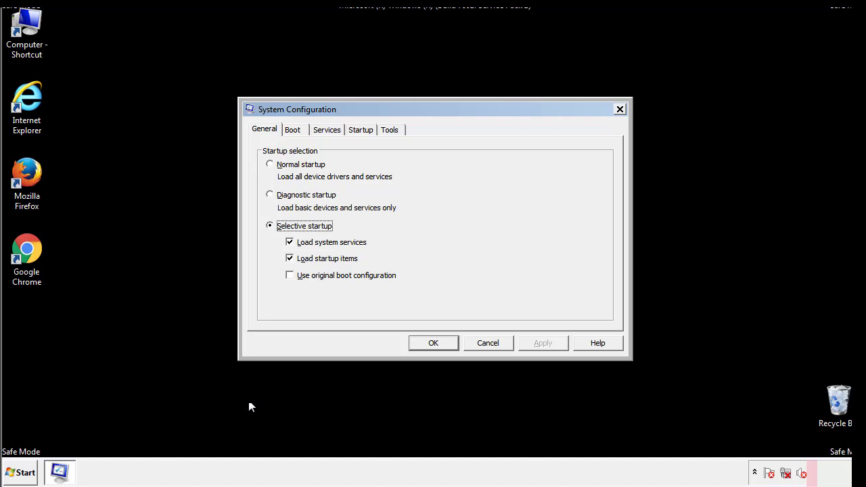
# Uncheck Safe boot on the Boot tab, apply and save, then restart now.
pyautogui.click(296, 130)
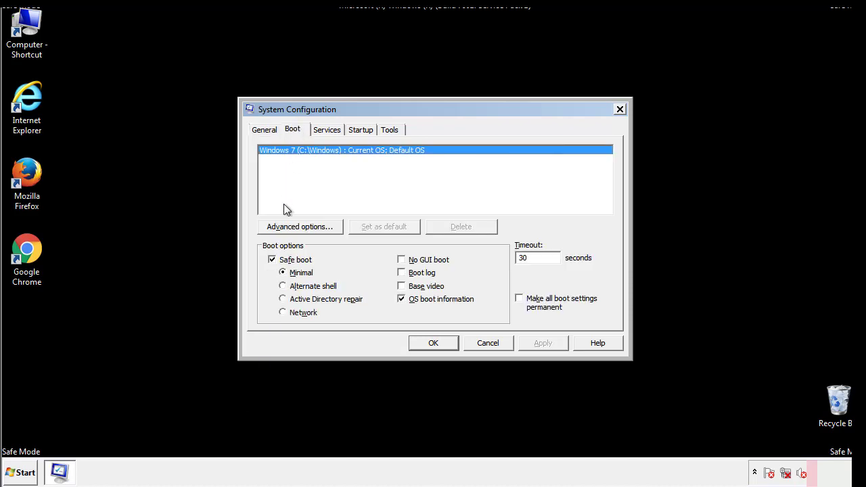
pyautogui.click(274, 261)
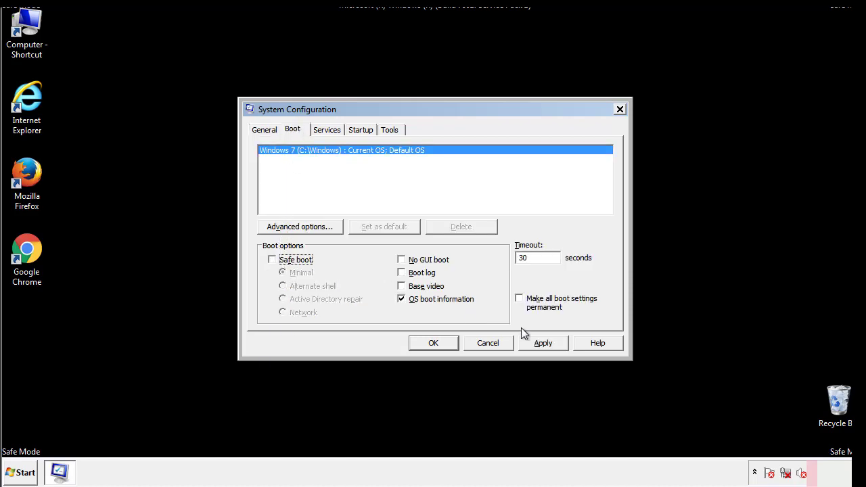
pyautogui.click(545, 342)
pyautogui.click(432, 343)
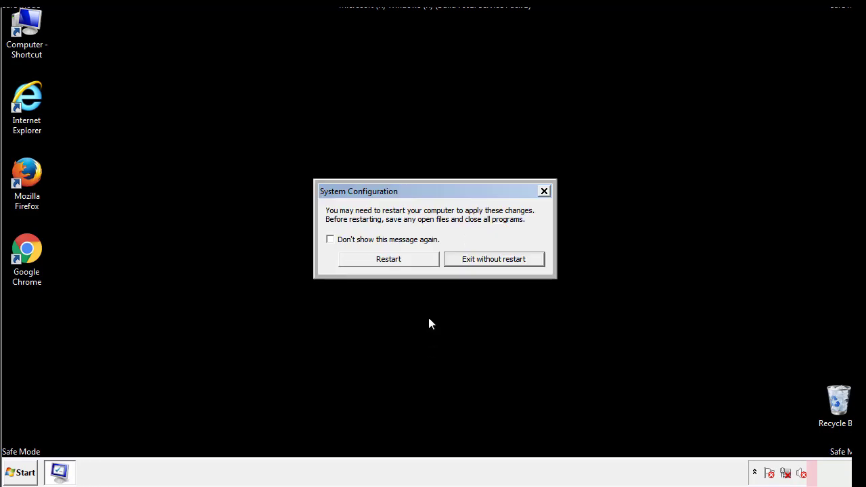
pyautogui.click(400, 261)
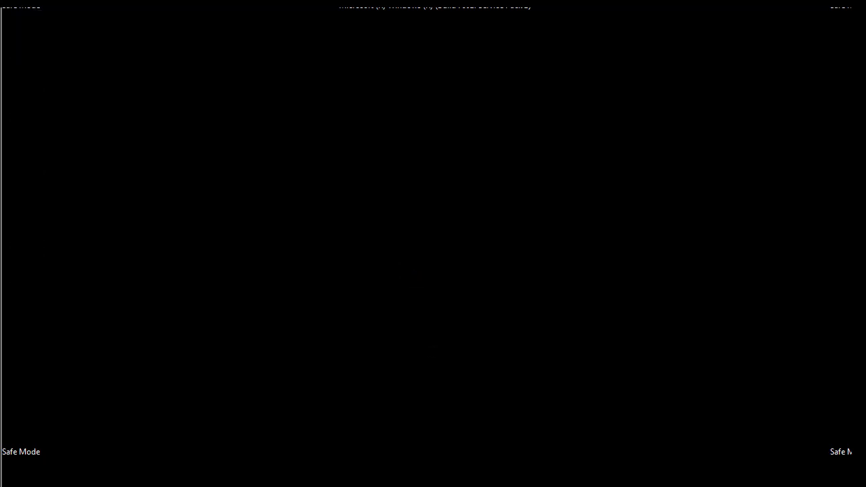